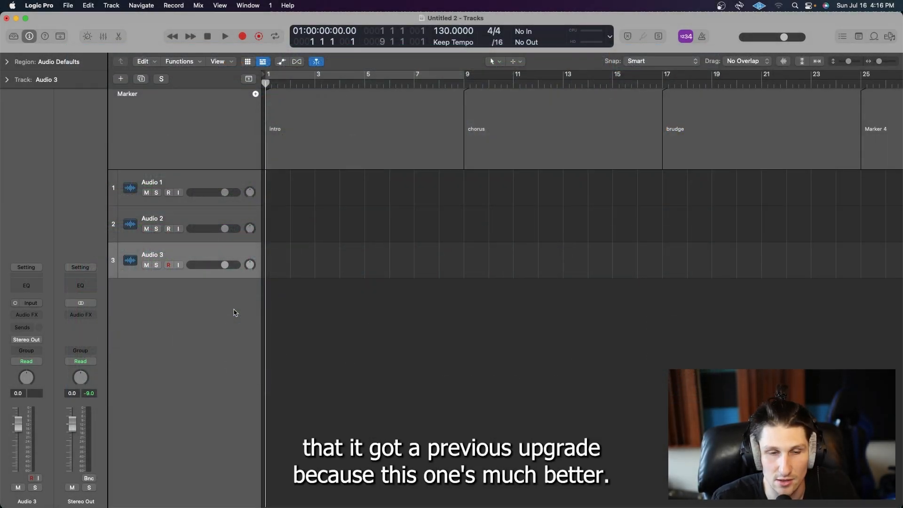
pyautogui.click(35, 315)
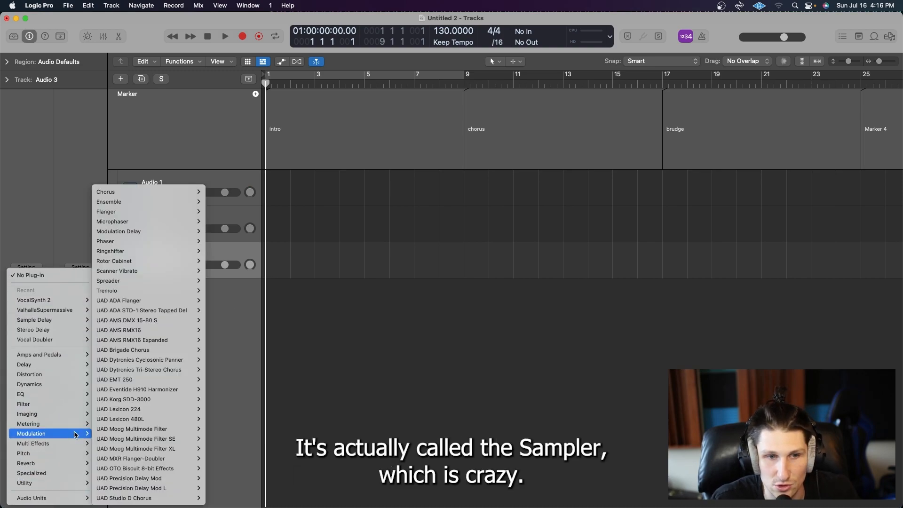
pyautogui.click(307, 367)
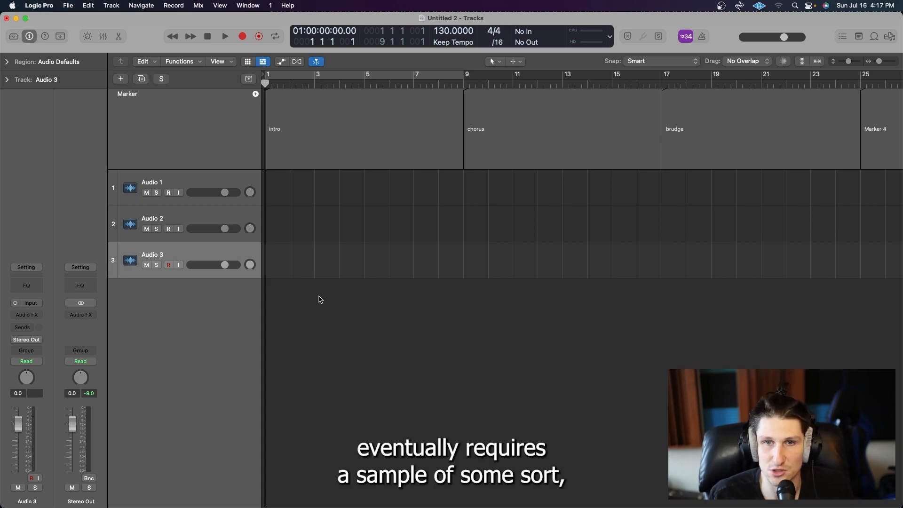
pyautogui.hscroll(2, 321, 295)
pyautogui.hscroll(-2, 321, 294)
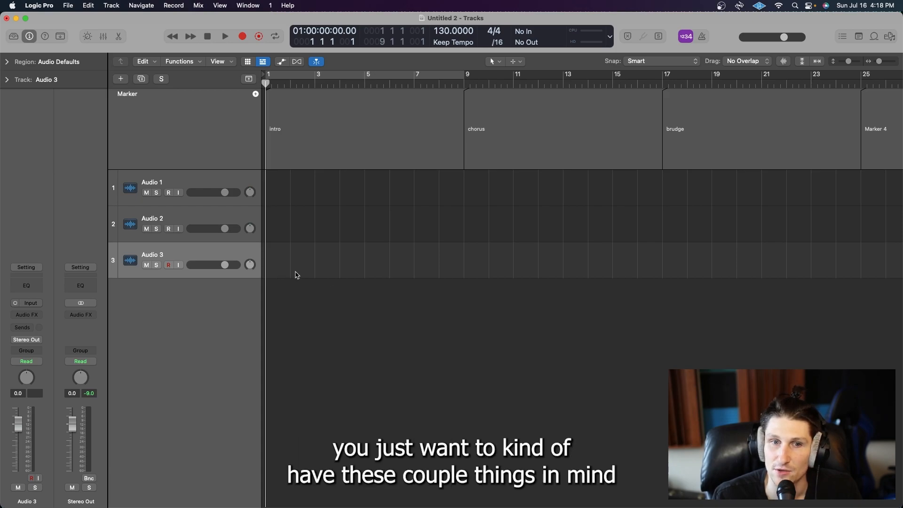
pyautogui.scroll(-3, 296, 275)
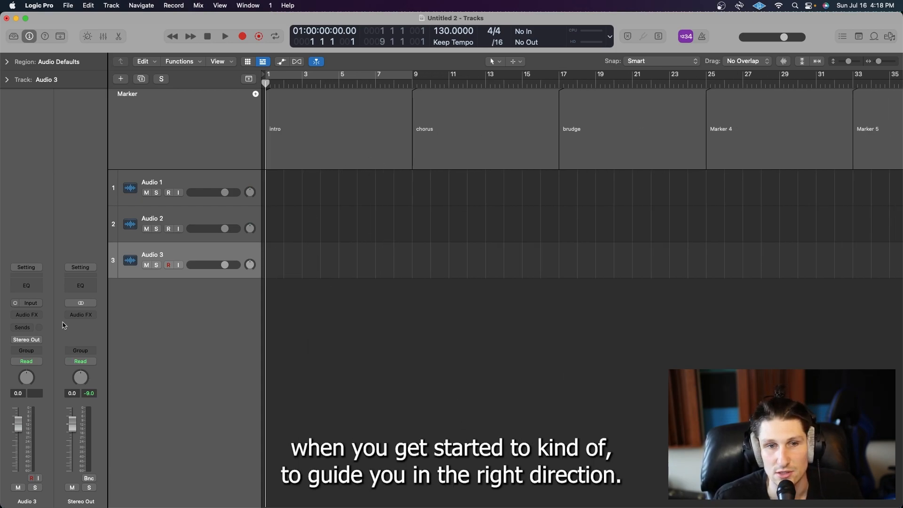
# Step: Add the Cuban Son Horns 01 Apple Loop to a new track at bar 1 and import its tempo into the project
pyautogui.click(873, 38)
pyautogui.scroll(-15, 735, 223)
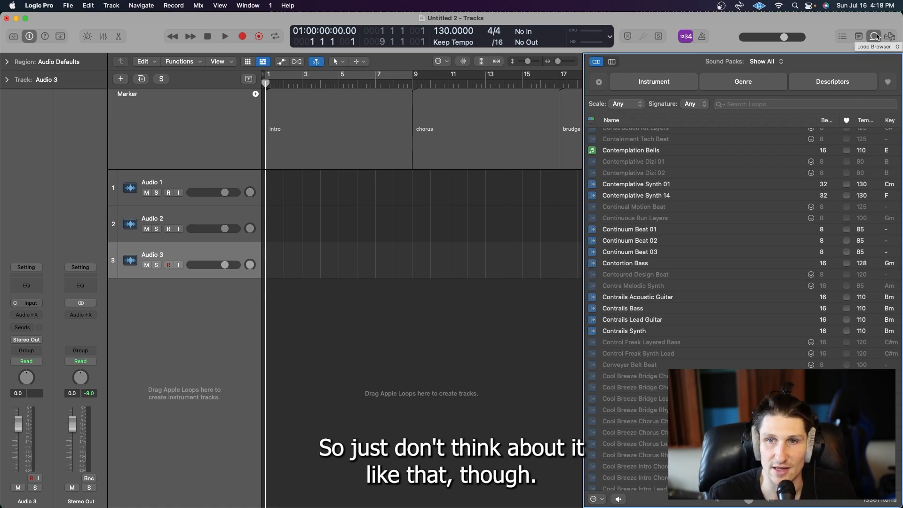
pyautogui.scroll(-10, 699, 273)
pyautogui.scroll(-20, 699, 274)
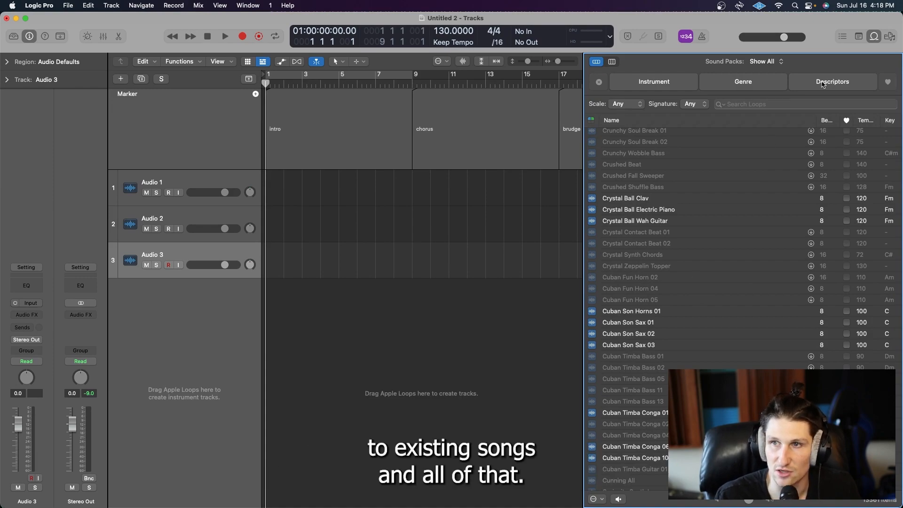
pyautogui.click(873, 37)
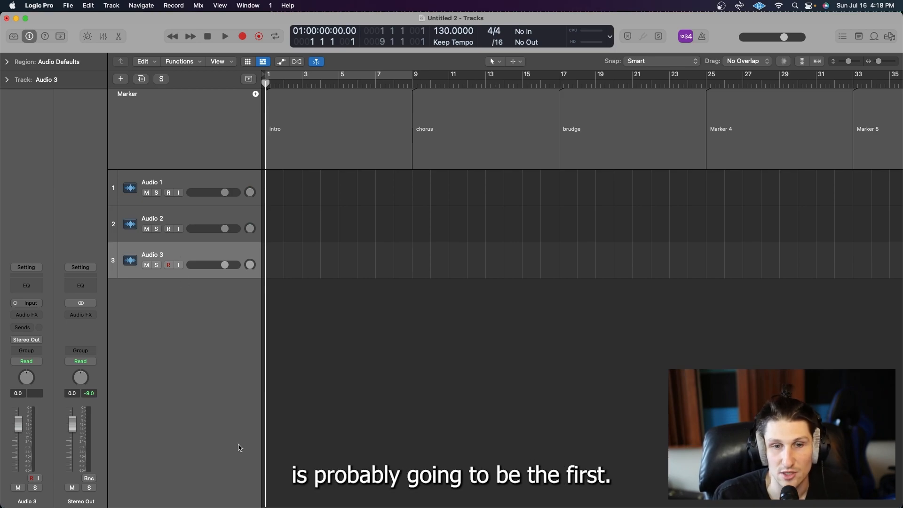
pyautogui.click(874, 36)
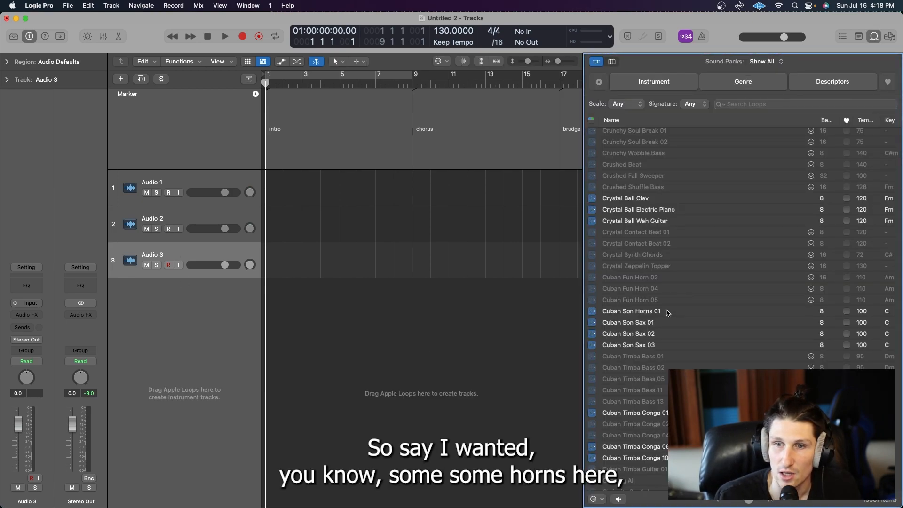
pyautogui.moveTo(664, 312); pyautogui.dragTo(268, 298)
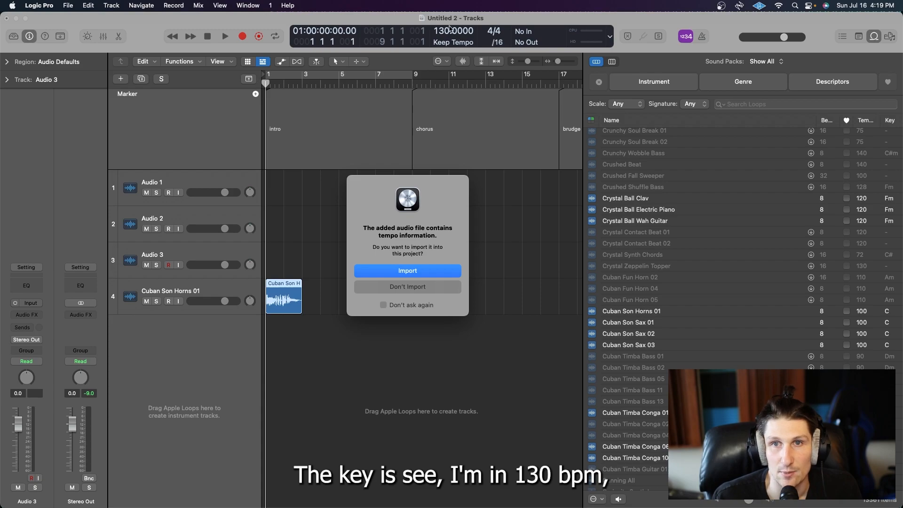
pyautogui.click(433, 275)
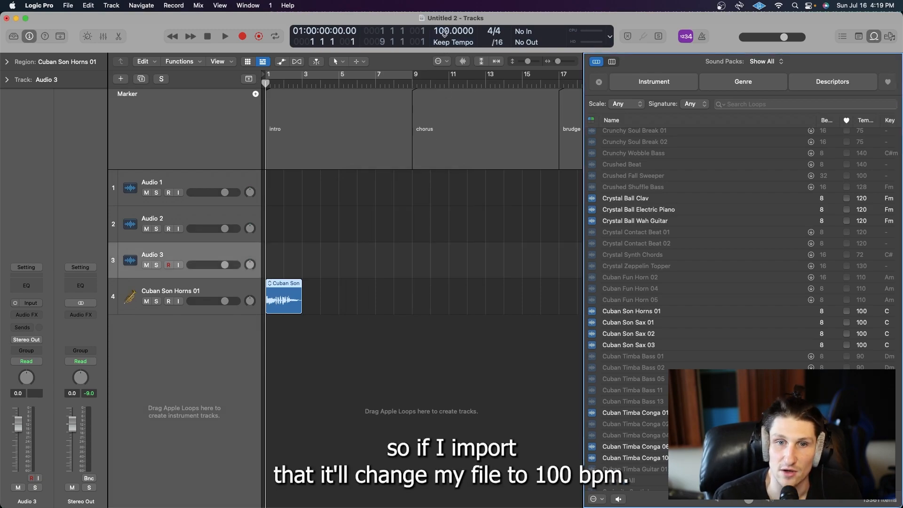
# Step: Set a cycle range from bar 1 to bar 3 over the horn region, play it back, and close the Loop Browser
pyautogui.moveTo(303, 75); pyautogui.dragTo(266, 77)
pyautogui.hscroll(1, 388, 249)
pyautogui.hscroll(5, 387, 248)
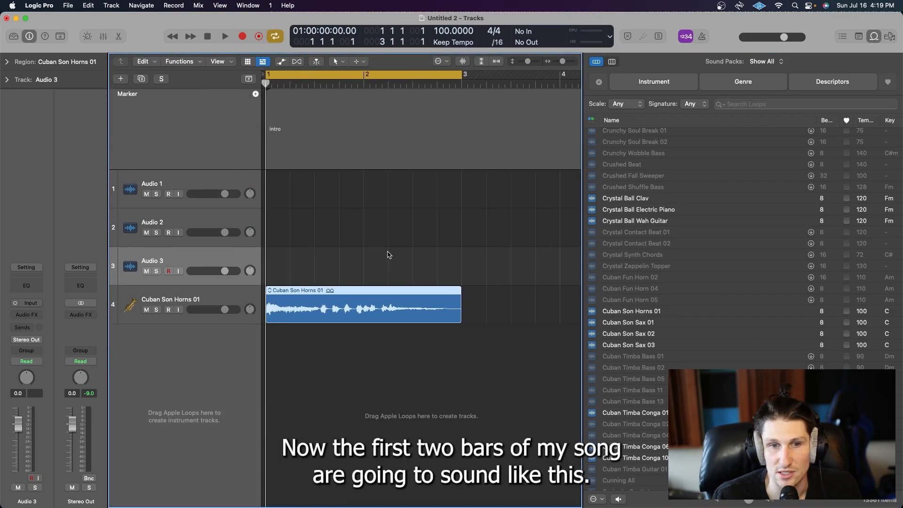
pyautogui.press('space')
pyautogui.press('o')
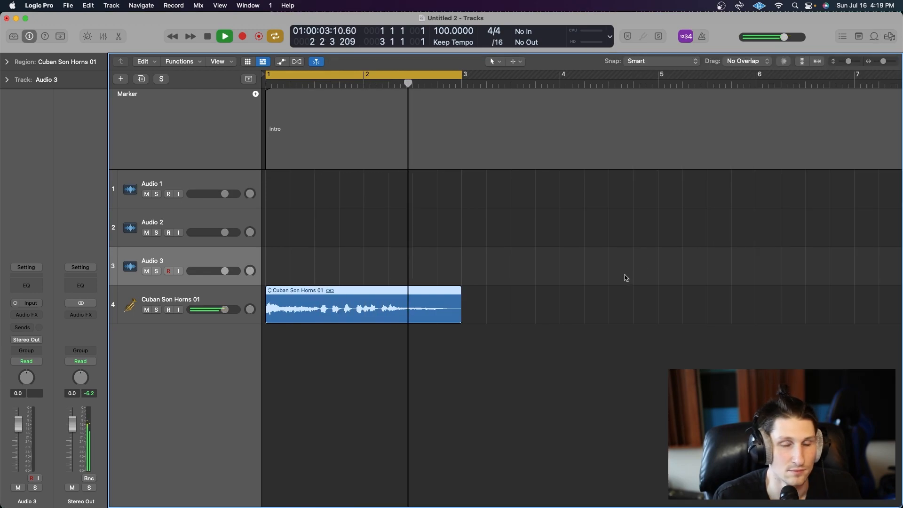
pyautogui.press('space')
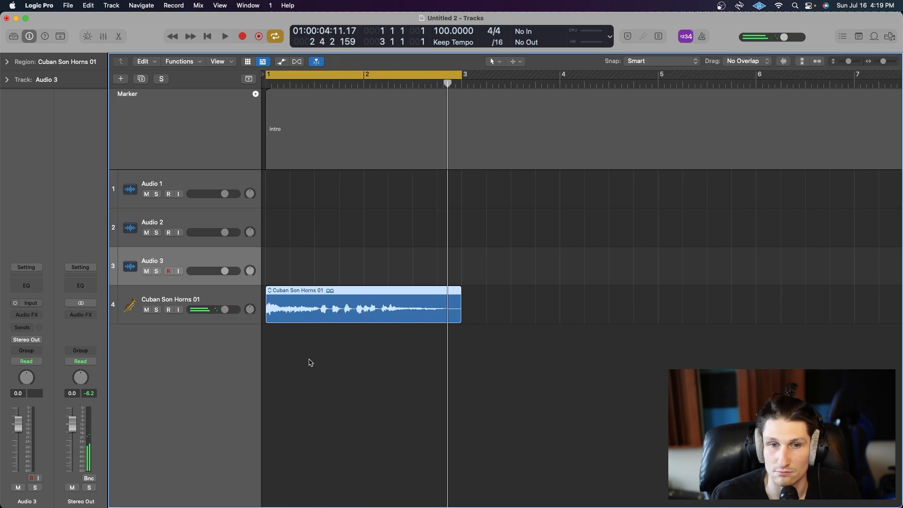
# Step: Split the Cuban Son Horns 01 region before and after its three short hits in bar 1, and play back the isolated section
pyautogui.click(227, 299)
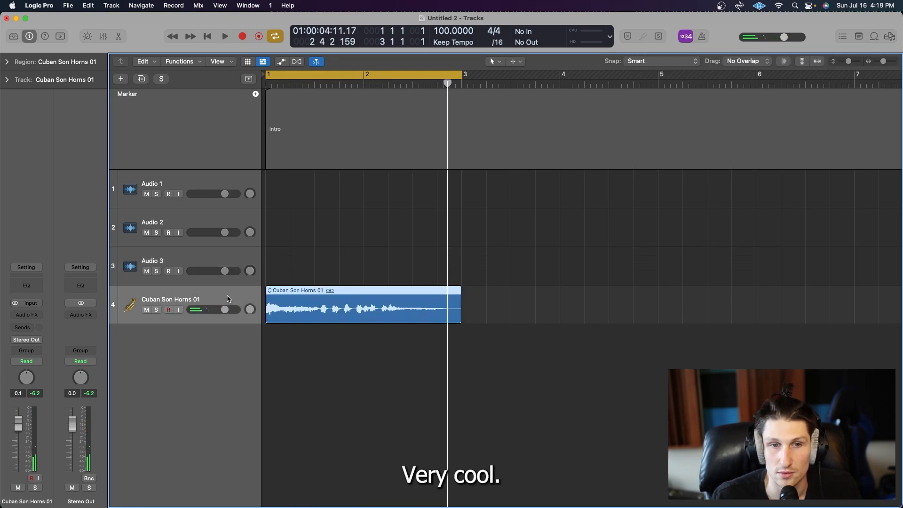
pyautogui.keyDown('super'); pyautogui.doubleClick(320, 306); pyautogui.keyUp('super')
pyautogui.keyDown('super'); pyautogui.doubleClick(354, 306); pyautogui.keyUp('super')
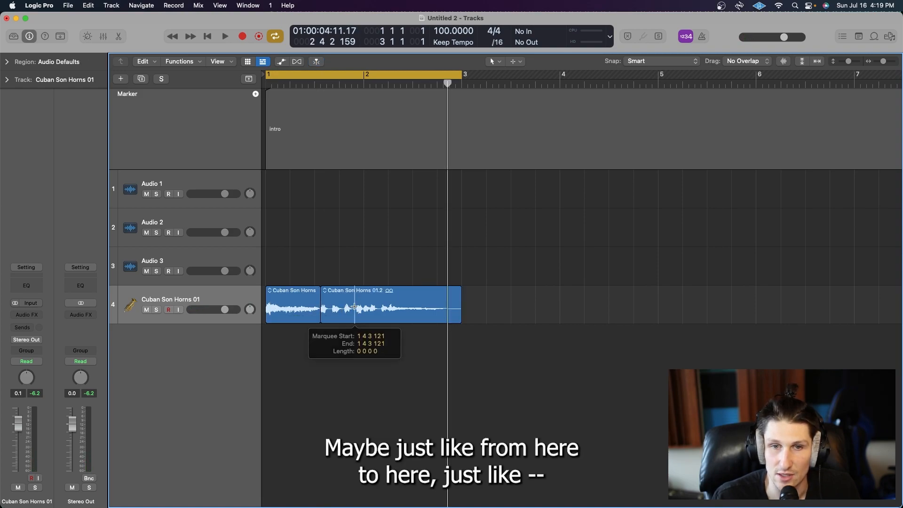
pyautogui.click(338, 310)
pyautogui.press('Return')
pyautogui.press('space')
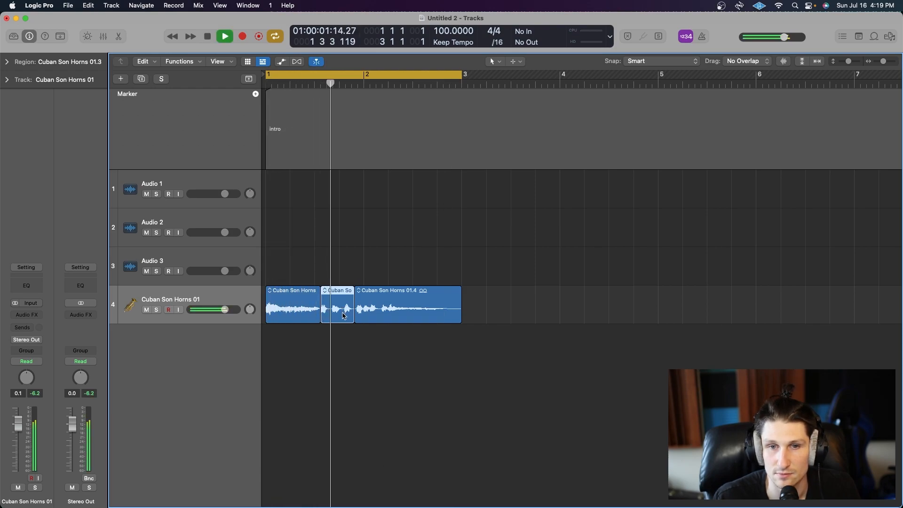
pyautogui.press('space')
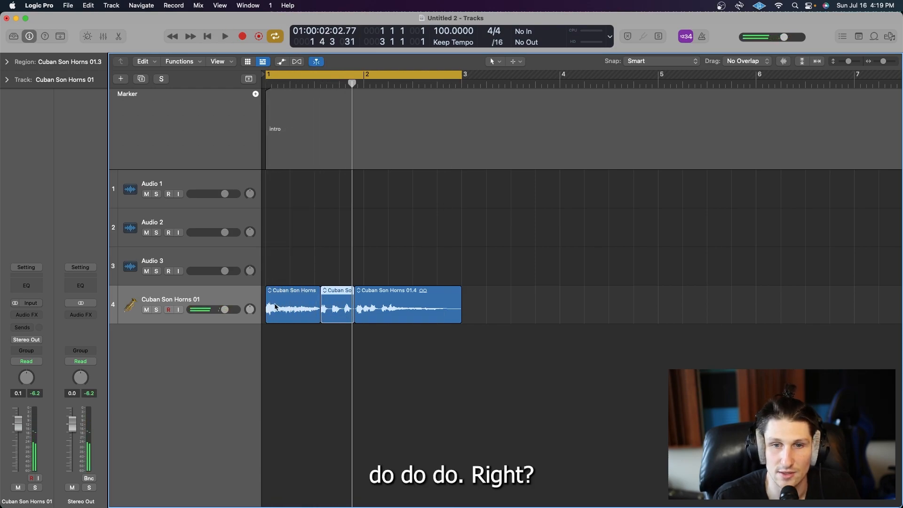
# Step: Choose the Marquee Tool as the secondary tool and cut the last horn piece into further slices around bar 2
pyautogui.click(335, 335)
pyautogui.scroll(5, 335, 333)
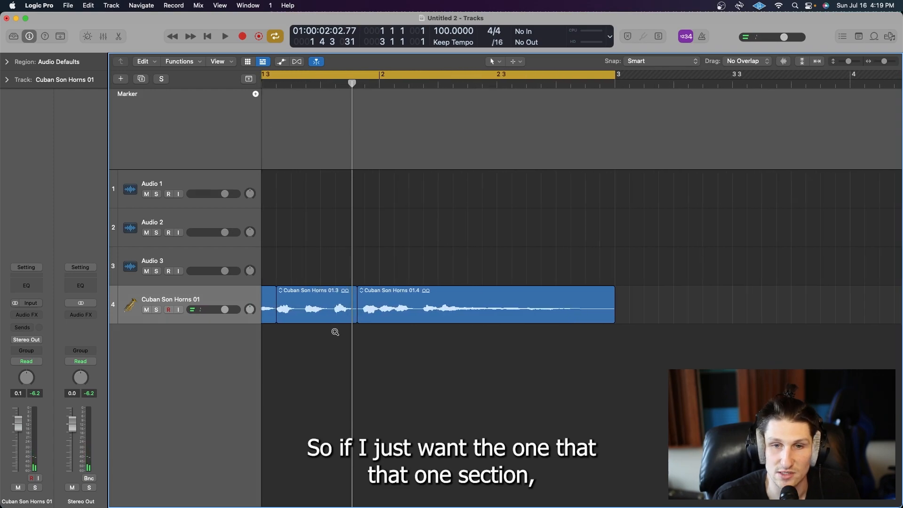
pyautogui.hscroll(2, 336, 334)
pyautogui.scroll(3, 335, 333)
pyautogui.click(516, 61)
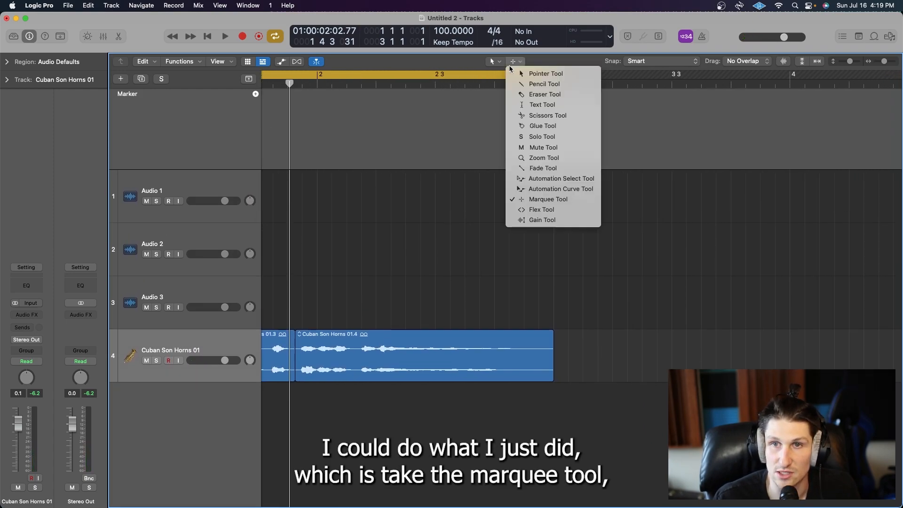
pyautogui.click(547, 198)
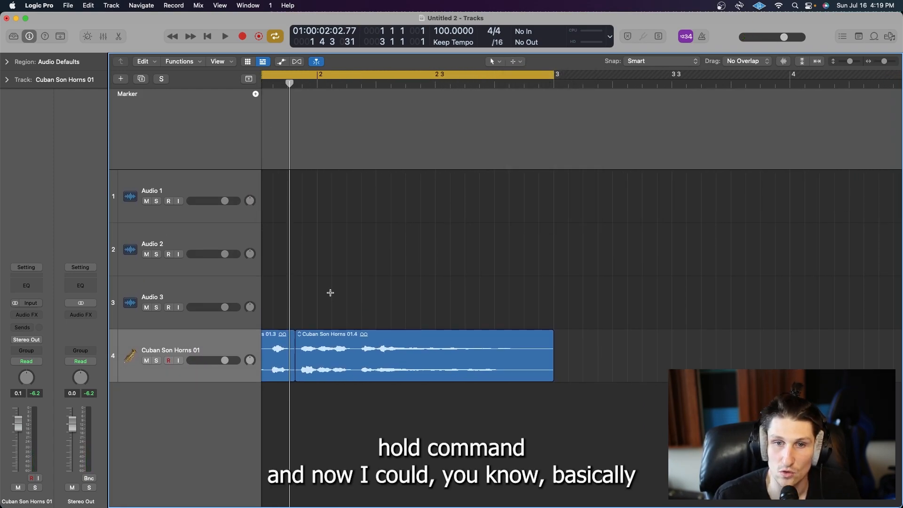
pyautogui.hscroll(-2, 332, 301)
pyautogui.keyDown('super'); pyautogui.click(381, 358); pyautogui.keyUp('super')
pyautogui.keyDown('super'); pyautogui.doubleClick(402, 358); pyautogui.keyUp('super')
pyautogui.keyDown('super'); pyautogui.doubleClick(384, 359); pyautogui.keyUp('super')
pyautogui.keyDown('super'); pyautogui.doubleClick(374, 358); pyautogui.keyUp('super')
# Step: Undo the marquee slices and the split after the three short hits
pyautogui.press('super+z')
pyautogui.press('super+z')
pyautogui.press('super+z')
pyautogui.press('super+z')
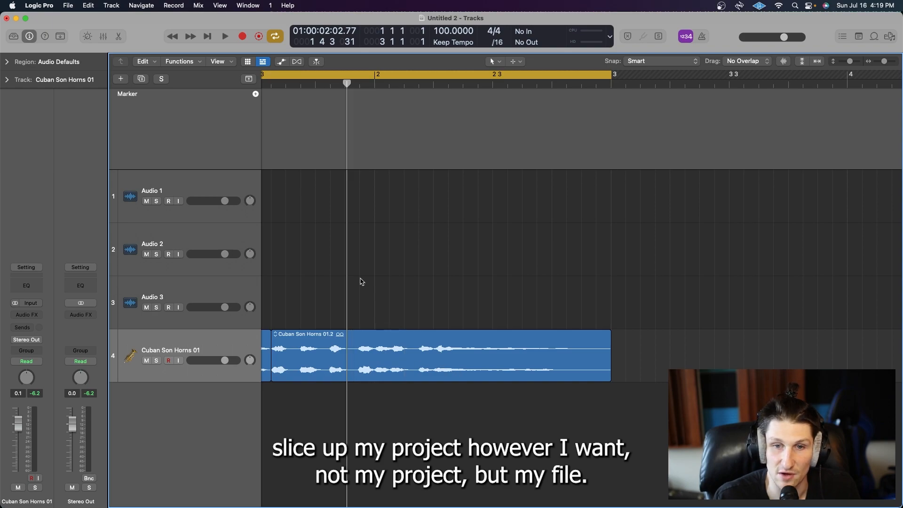
# Step: Split the second horn piece at the playhead on bar 2, and undo the cuts until the horn region is whole
pyautogui.hscroll(-3, 361, 282)
pyautogui.click(458, 83)
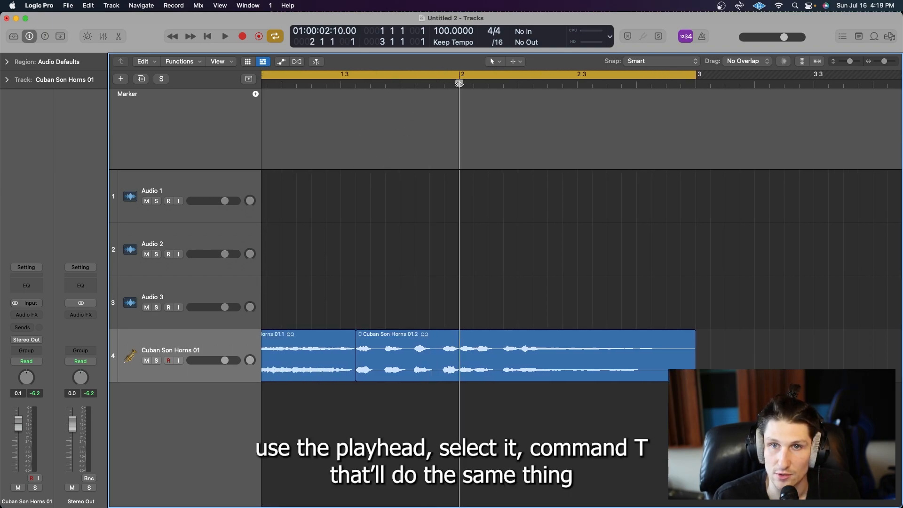
pyautogui.click(496, 348)
pyautogui.press('super+t')
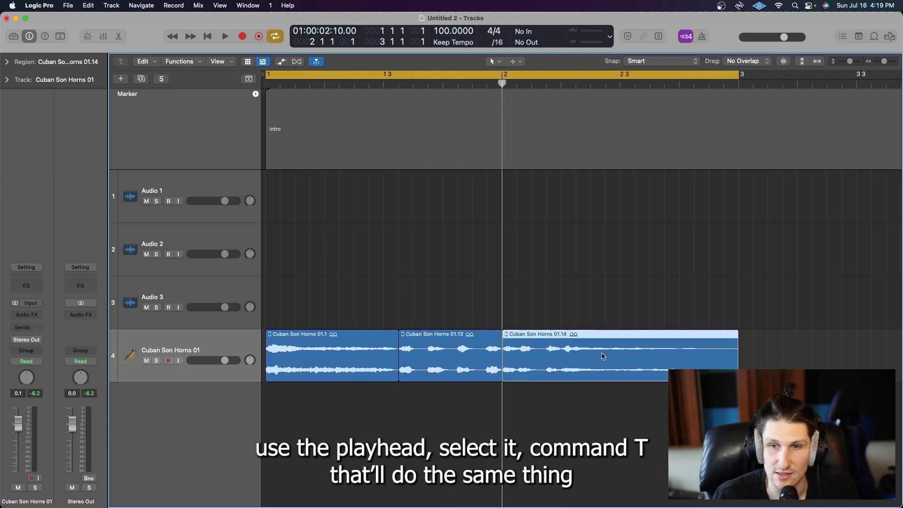
pyautogui.press('super+z')
pyautogui.press('super+z')
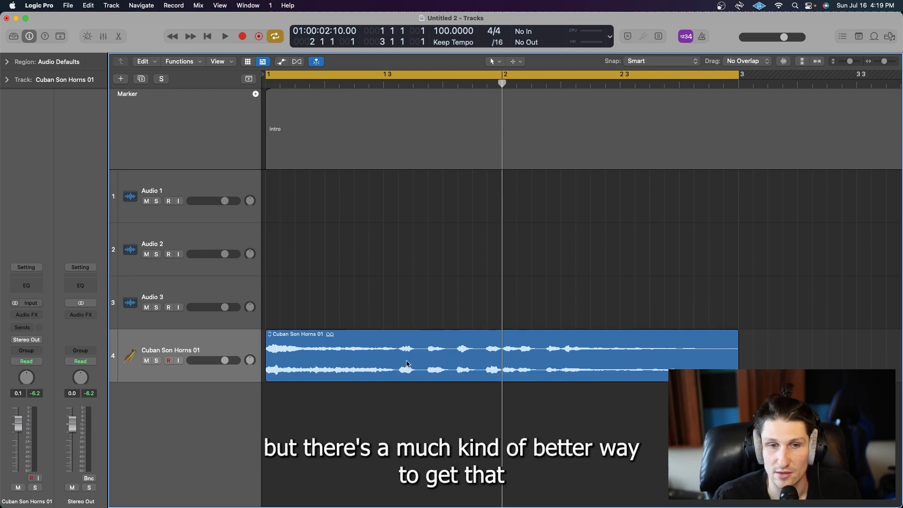
# Step: Split the whole horn region just before bar 2 and undo that split
pyautogui.click(477, 347)
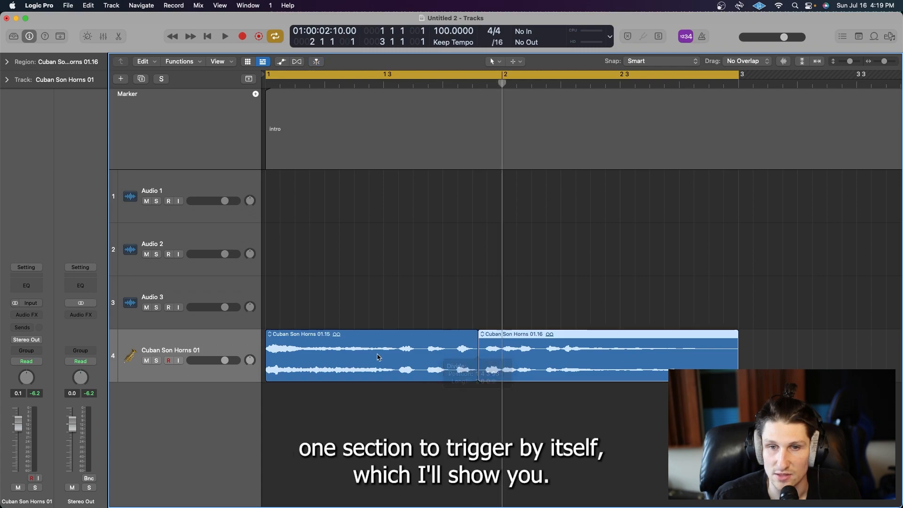
pyautogui.click(399, 346)
pyautogui.press('super+z')
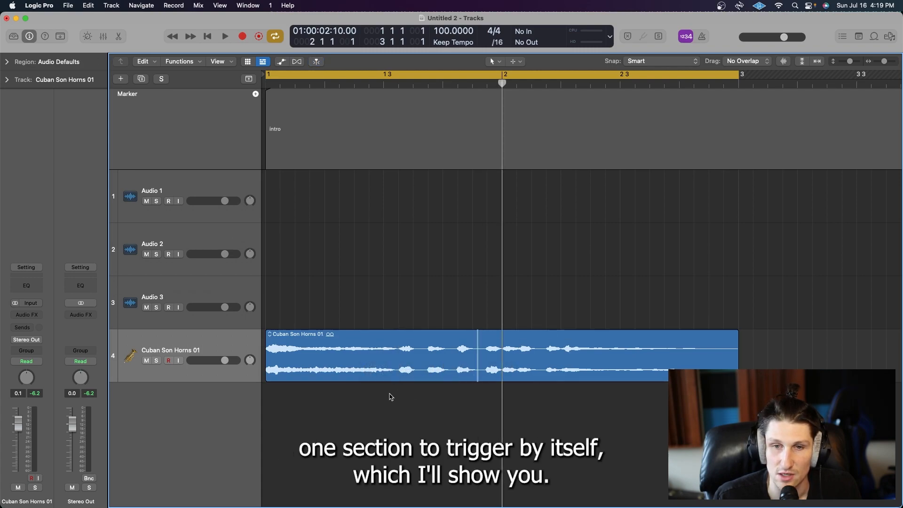
# Step: Create a new track from the Cuban Son Horns 01 region using Quick Sampler (Original), and reposition the sampler window clear of the track headers
pyautogui.moveTo(326, 353); pyautogui.dragTo(144, 410)
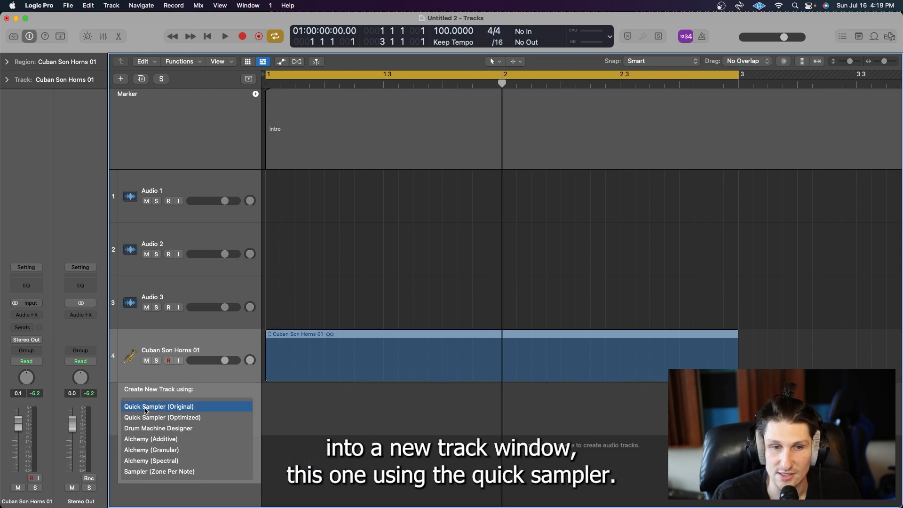
pyautogui.moveTo(144, 410); pyautogui.dragTo(181, 452)
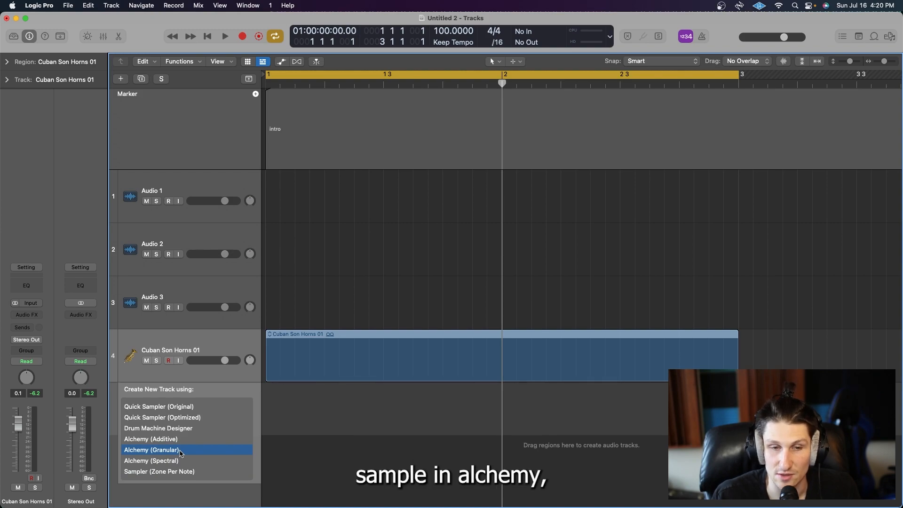
pyautogui.moveTo(181, 452); pyautogui.dragTo(187, 409)
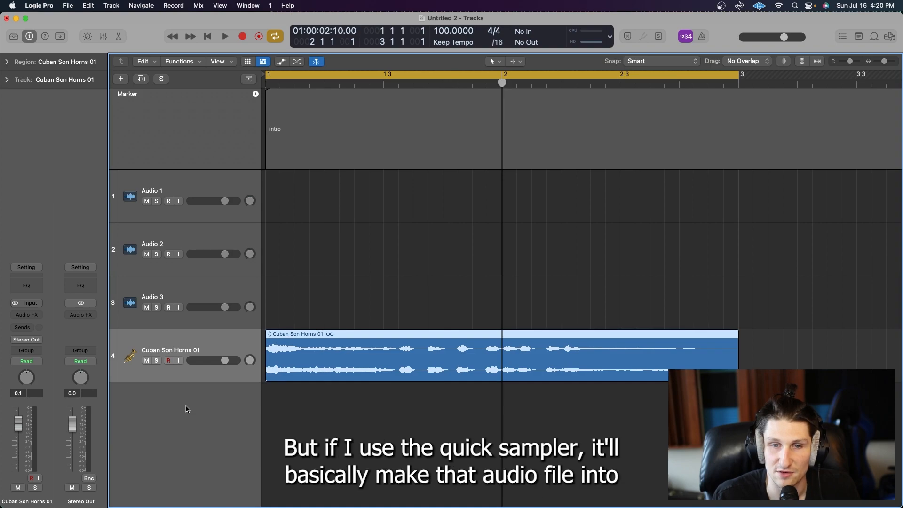
pyautogui.moveTo(517, 138); pyautogui.dragTo(624, 92)
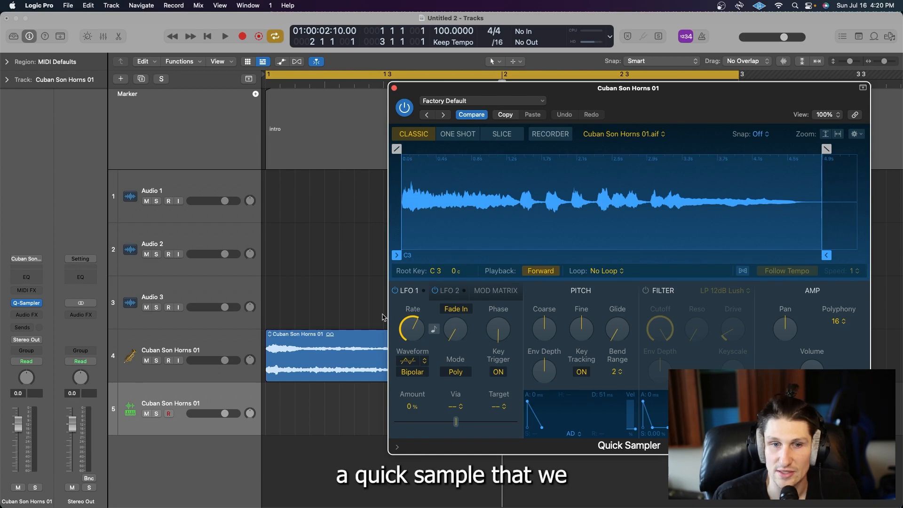
# Step: Show the Musical Typing keyboard and play the horn sample at several different notes
pyautogui.press('super+k')
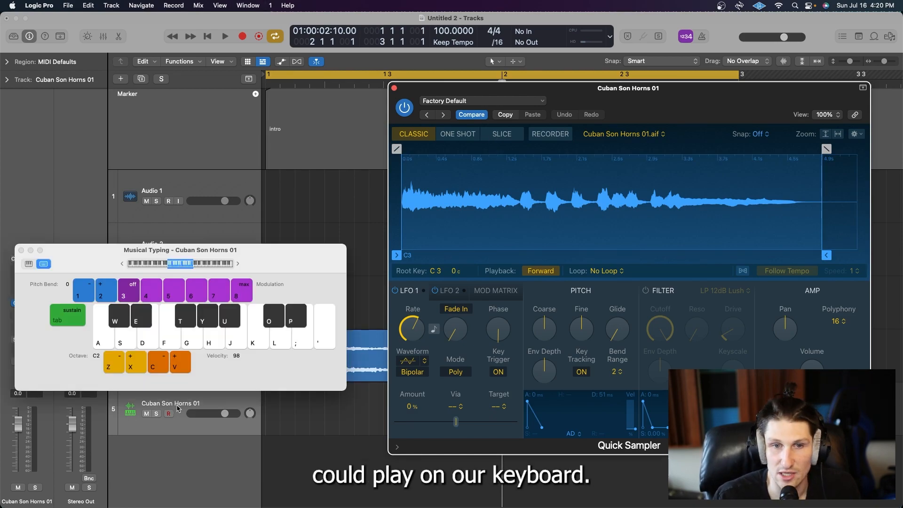
pyautogui.press('g')
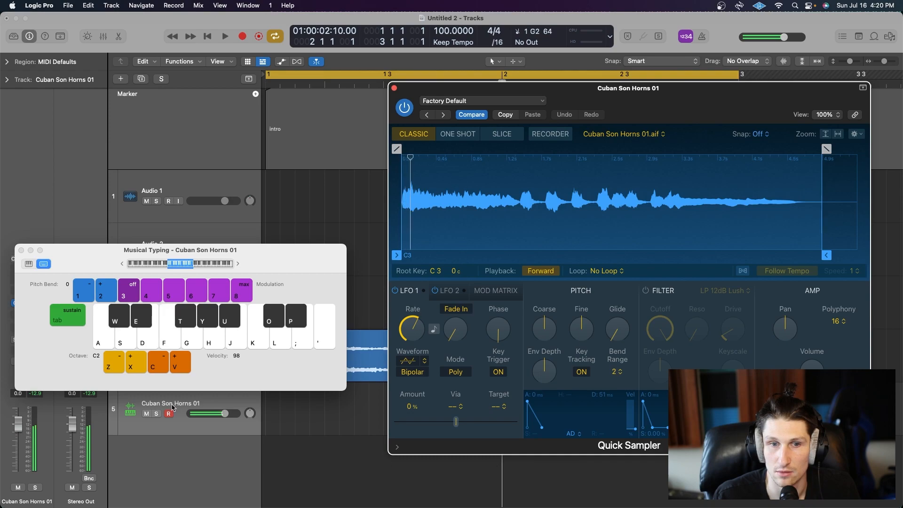
pyautogui.press('f')
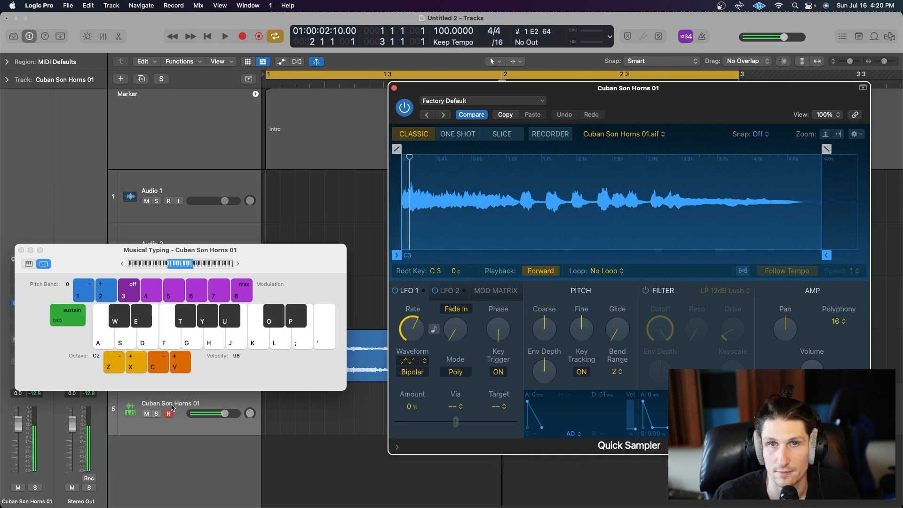
pyautogui.press('g')
pyautogui.press('k')
pyautogui.press('l')
pyautogui.press('f')
pyautogui.press('s')
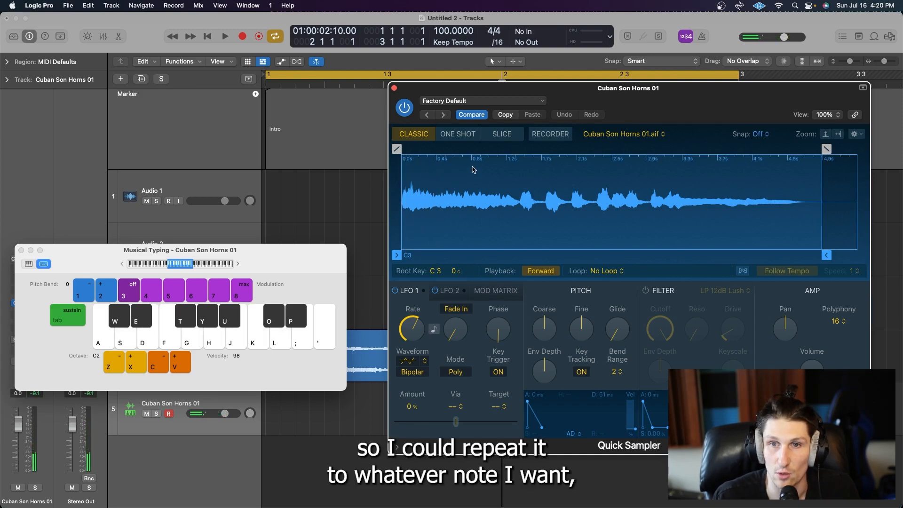
# Step: Switch Quick Sampler to One Shot mode for the horn sample
pyautogui.click(458, 134)
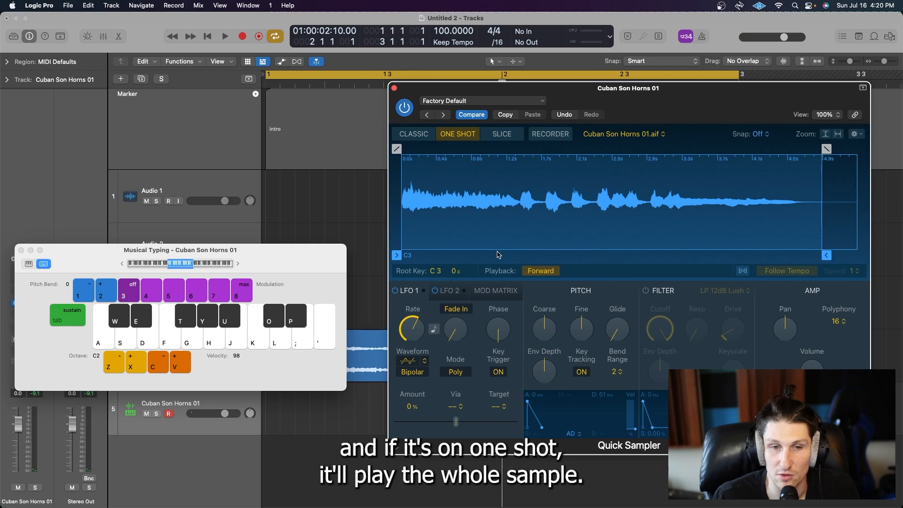
# Step: Switch Quick Sampler to Slice mode for the horn sample and lower the Musical Typing octave to C1
pyautogui.press('f')
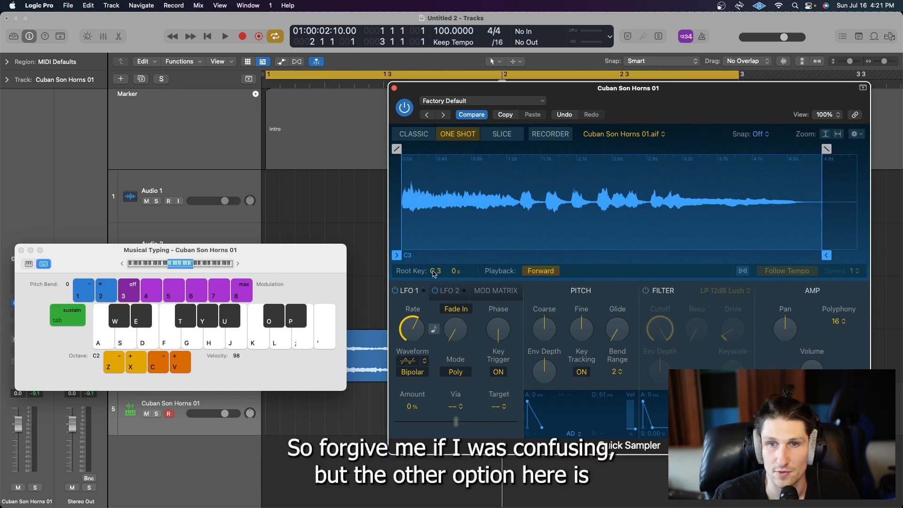
pyautogui.click(501, 135)
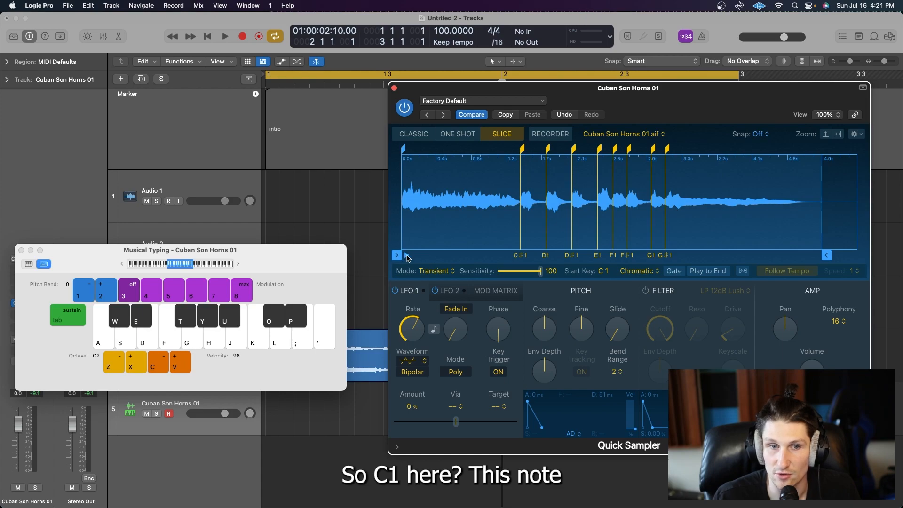
pyautogui.click(106, 341)
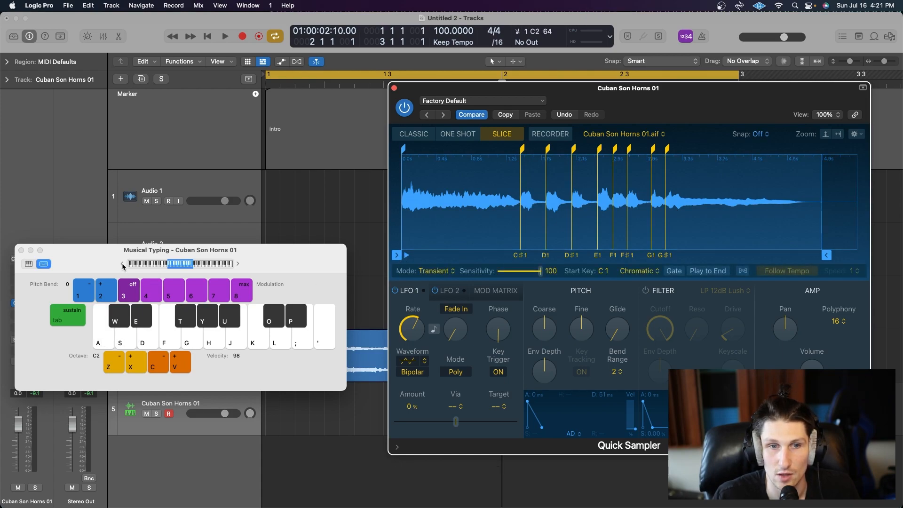
pyautogui.click(123, 265)
# Step: Play the first four horn slices, C1 to D#1, in order and in mixed patterns with Musical Typing
pyautogui.click(100, 343)
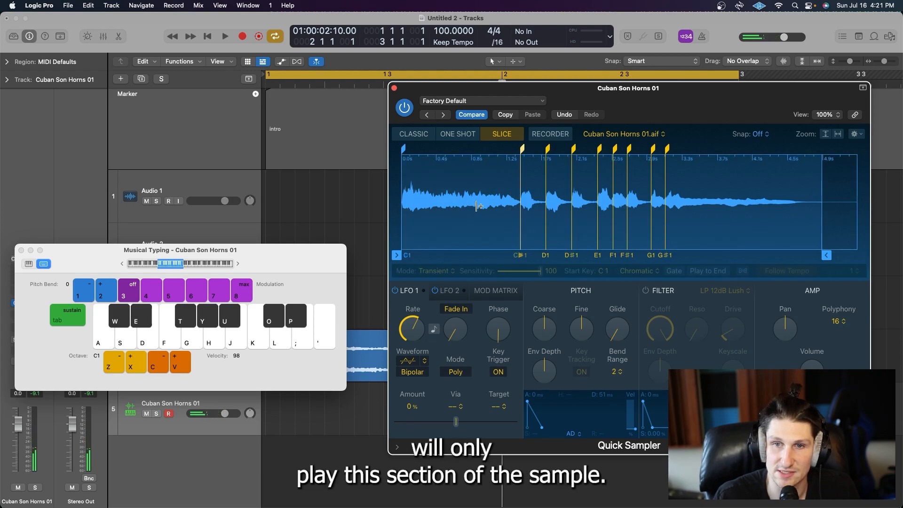
pyautogui.click(128, 332)
pyautogui.click(126, 319)
pyautogui.click(126, 318)
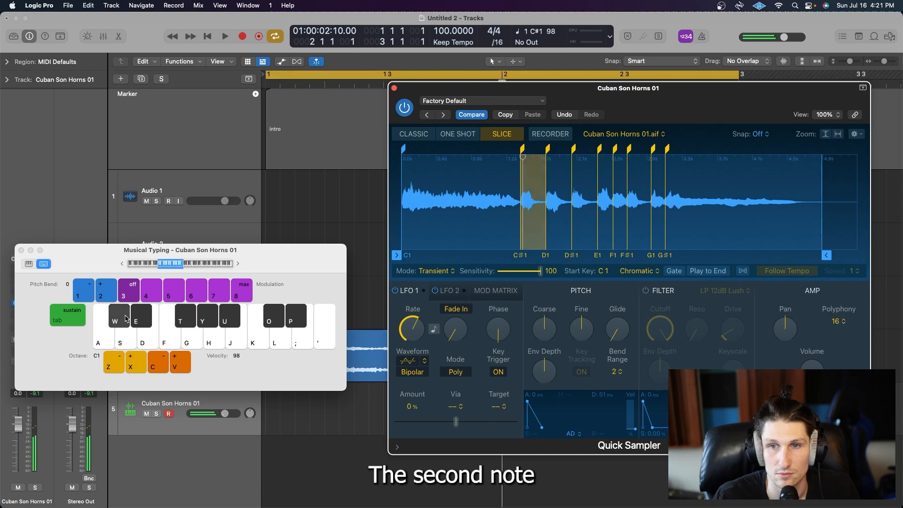
pyautogui.click(129, 341)
pyautogui.click(130, 341)
pyautogui.click(142, 316)
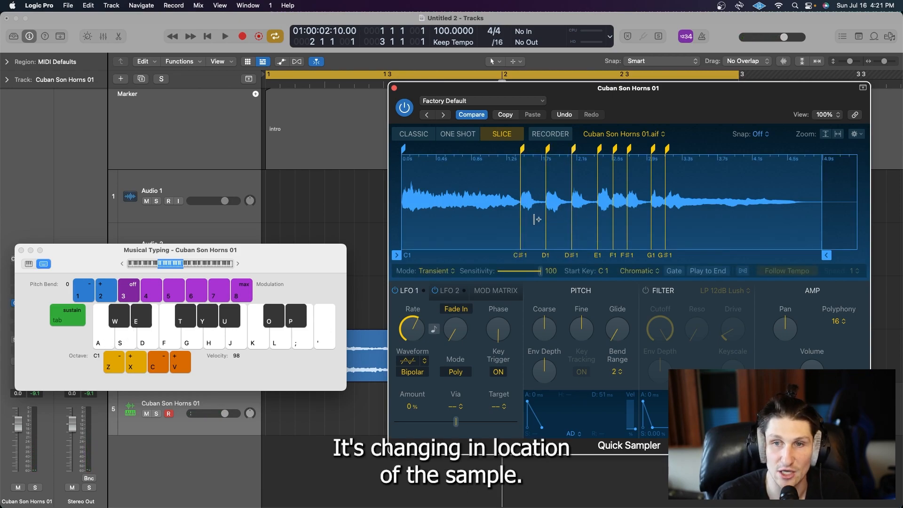
pyautogui.click(100, 342)
pyautogui.click(136, 321)
pyautogui.click(125, 336)
pyautogui.click(120, 322)
pyautogui.click(125, 338)
pyautogui.click(134, 325)
pyautogui.click(127, 334)
pyautogui.click(135, 324)
pyautogui.click(103, 336)
pyautogui.click(116, 324)
pyautogui.click(106, 335)
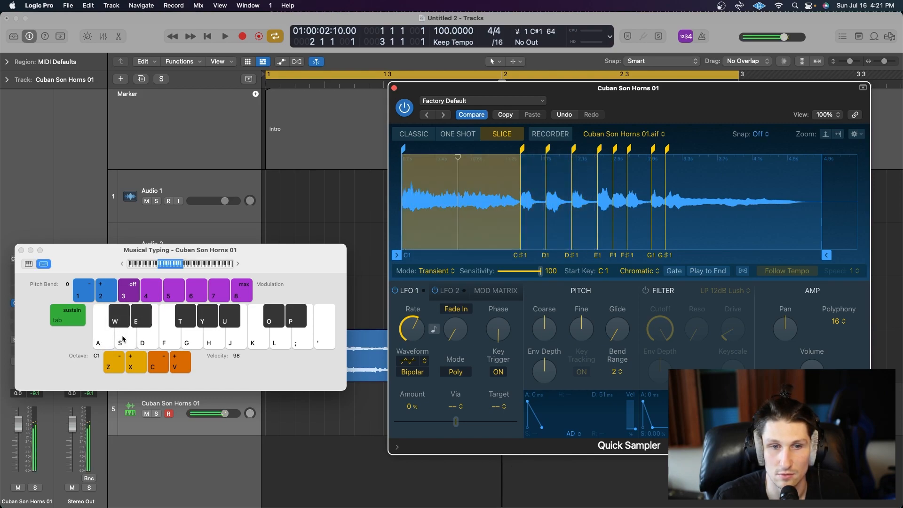
pyautogui.click(123, 337)
pyautogui.click(133, 325)
pyautogui.click(130, 334)
pyautogui.click(137, 323)
pyautogui.click(131, 334)
pyautogui.click(138, 322)
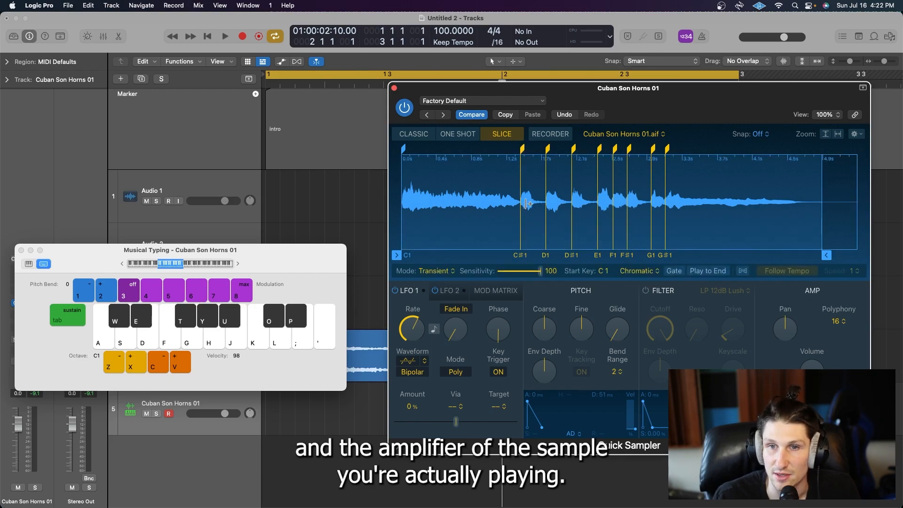
# Step: Nudge the C#1 slice marker slightly earlier and delete the next two markers so the three horn stabs form one slice
pyautogui.moveTo(522, 148)
pyautogui.mouseDown()
pyautogui.moveTo(503, 148)
pyautogui.moveTo(520, 149)
pyautogui.mouseUp()
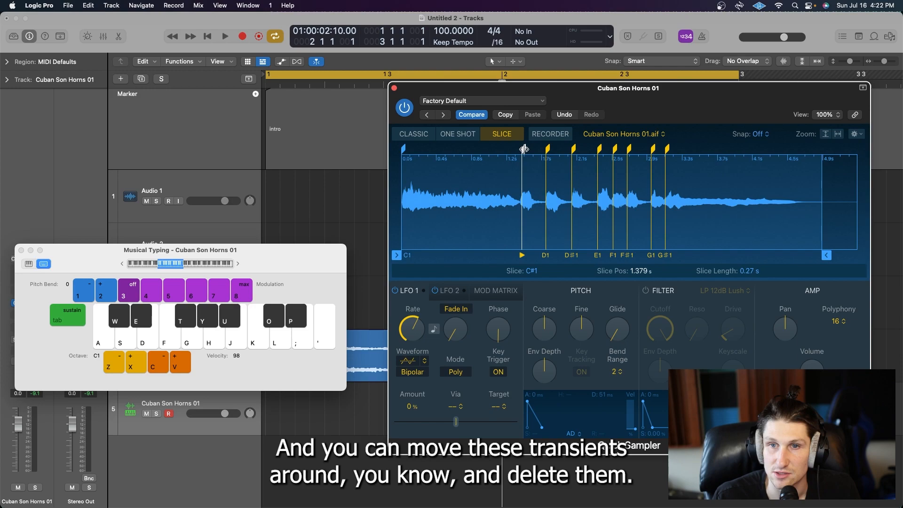
pyautogui.doubleClick(546, 162)
pyautogui.doubleClick(573, 181)
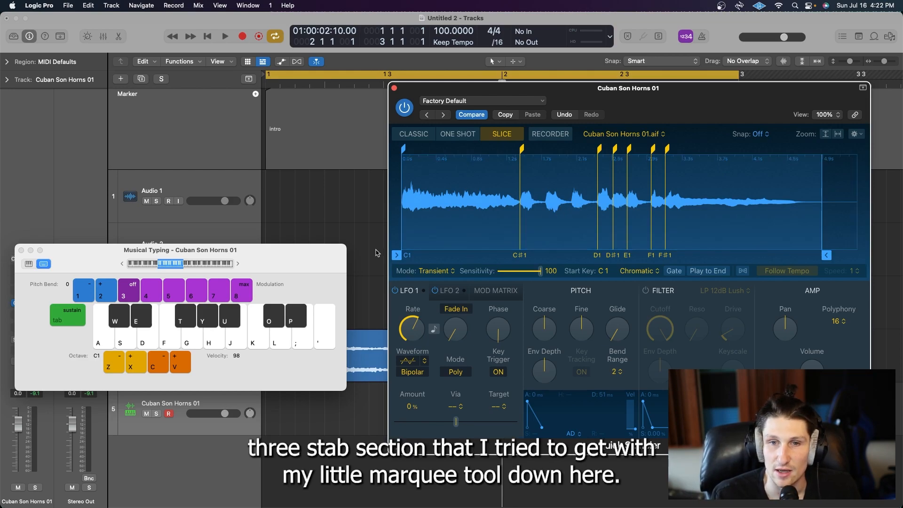
# Step: Move the Quick Sampler window off the horn region and audition the merged C#1 slice several times
pyautogui.moveTo(452, 92); pyautogui.dragTo(565, 103)
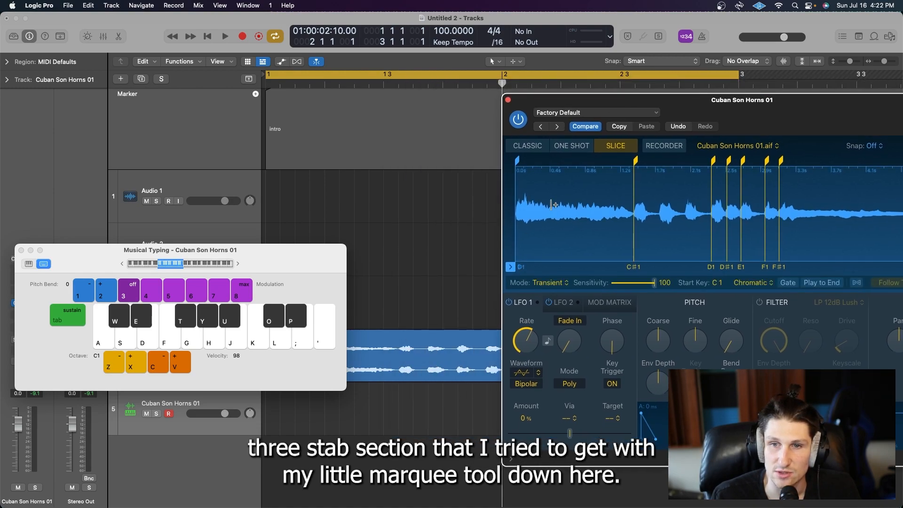
pyautogui.click(633, 269)
pyautogui.click(633, 269)
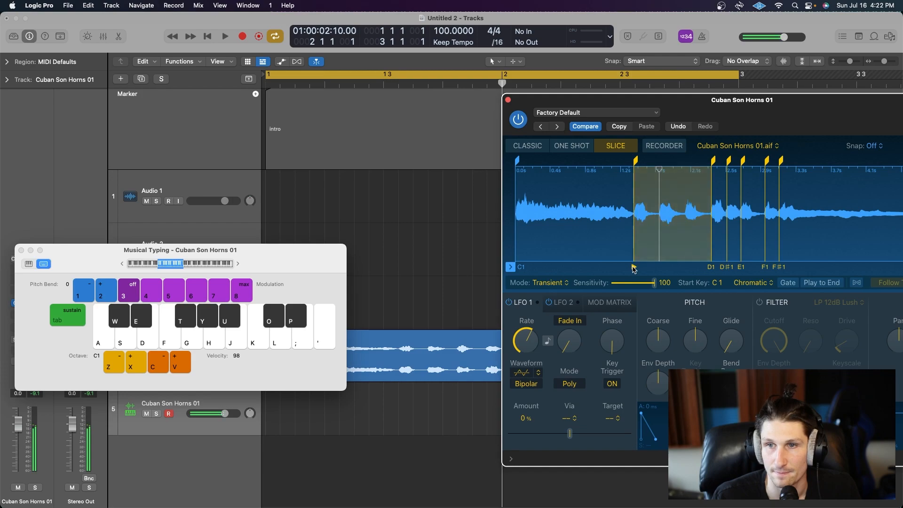
pyautogui.click(633, 269)
pyautogui.click(633, 269)
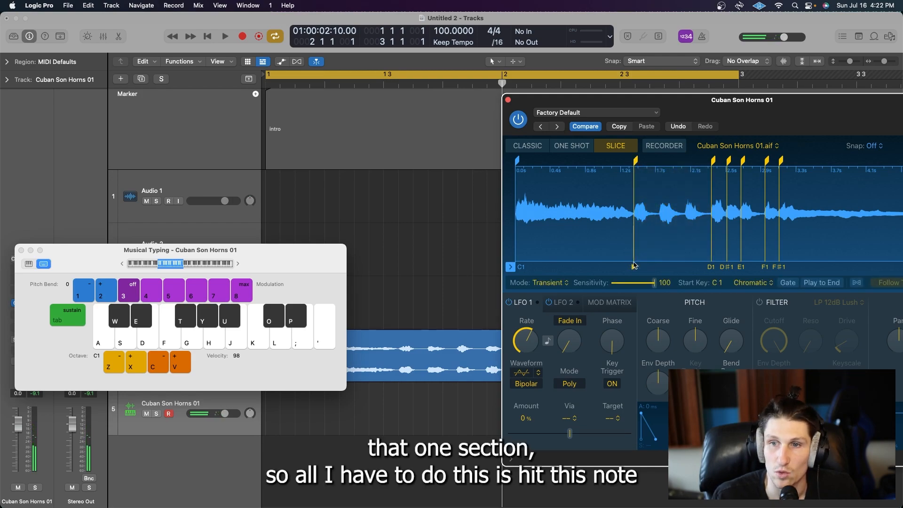
pyautogui.click(124, 324)
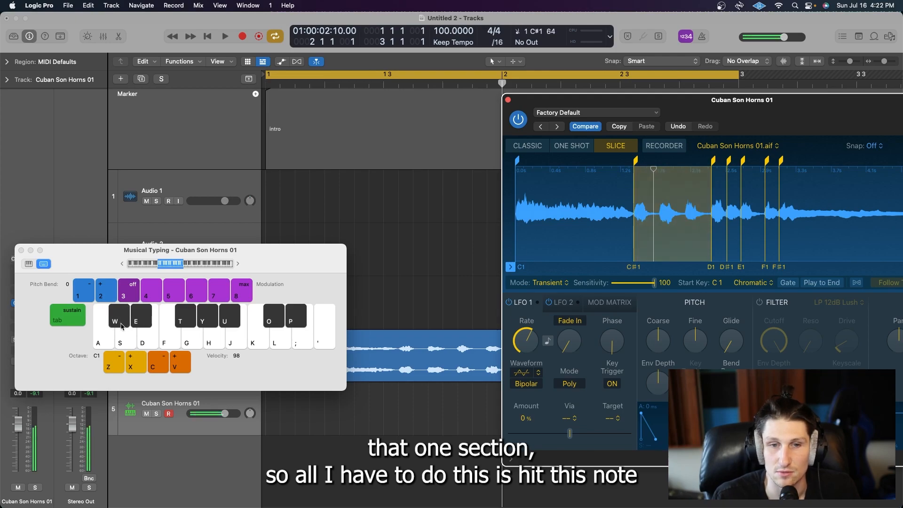
# Step: Hide the Musical Typing keyboard and the Quick Sampler window to clear the arrangement for recording
pyautogui.press('v')
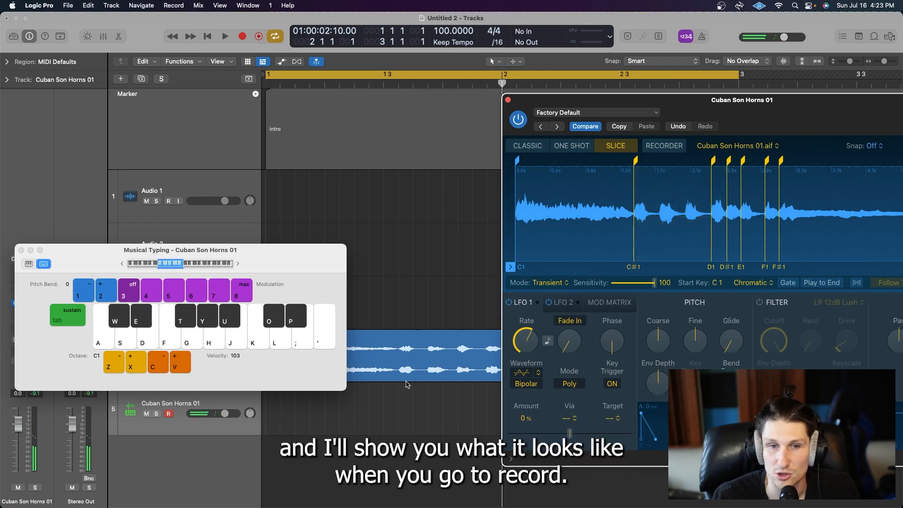
pyautogui.press('v')
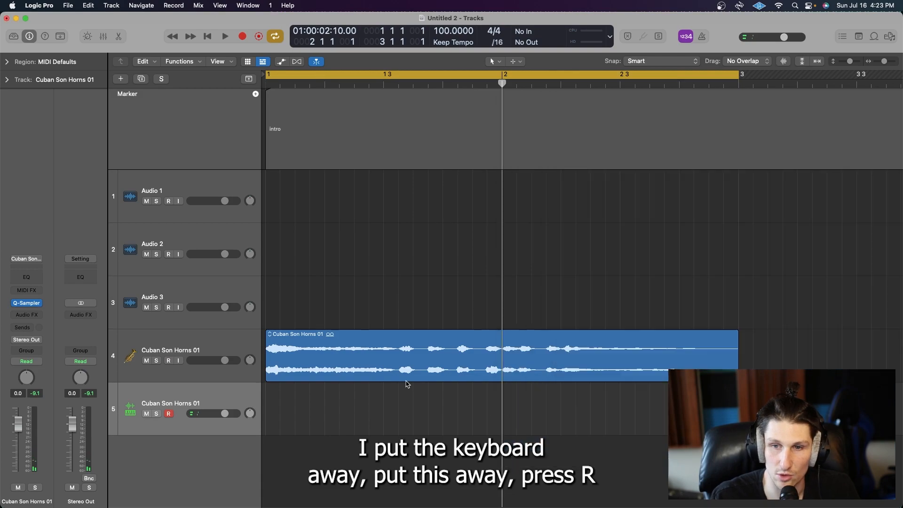
pyautogui.press('super+Down')
# Step: Record a take on the Quick Sampler track from bar 1, playing one D#1 note and three C#1 notes with Musical Typing
pyautogui.press('r')
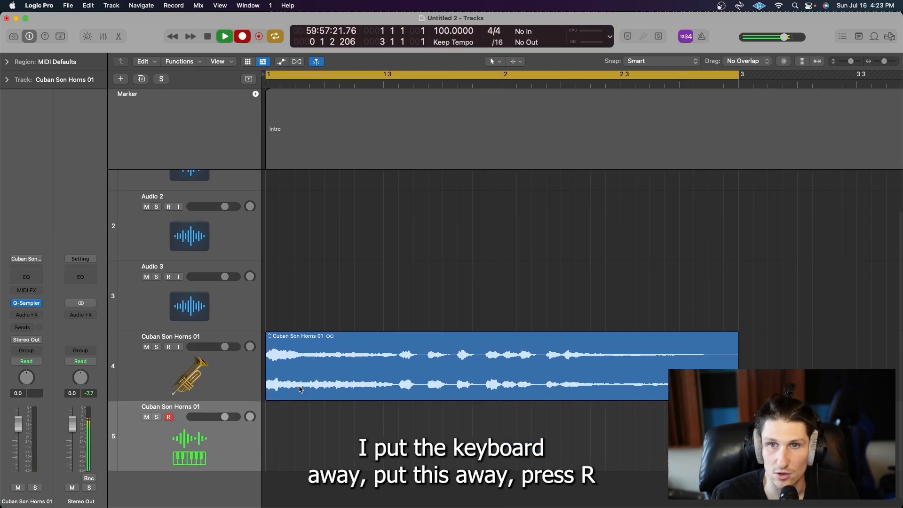
pyautogui.press('super+k')
pyautogui.press('e')
pyautogui.press('w')
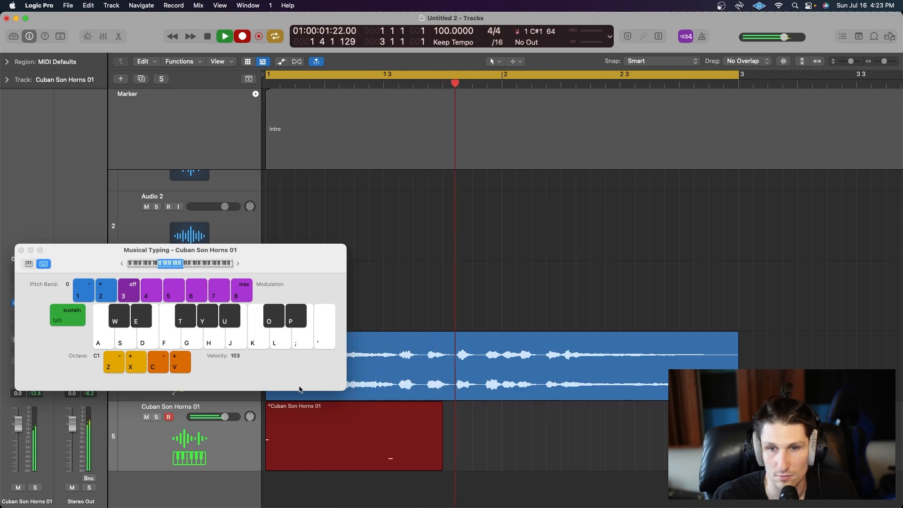
pyautogui.press('w')
pyautogui.press('w')
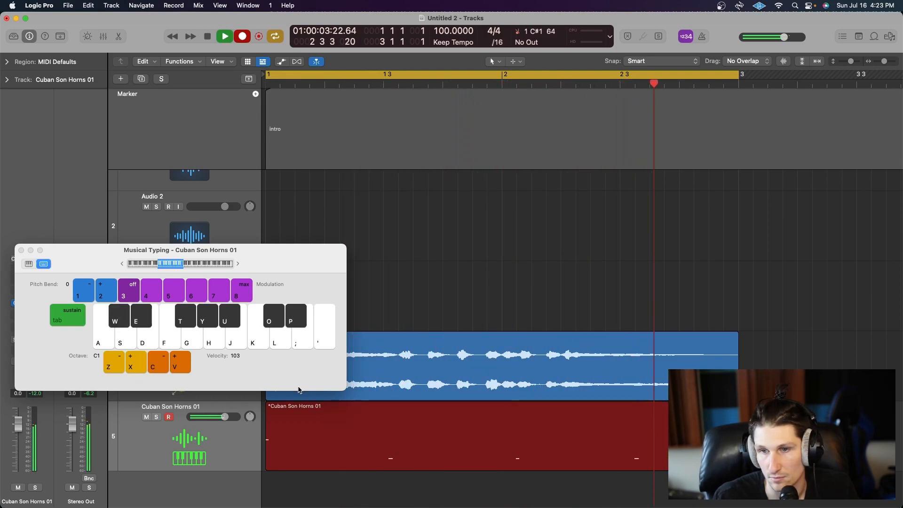
pyautogui.press('space')
# Step: Hide the Musical Typing keyboard and mute the original Cuban Son Horns 01 audio track
pyautogui.press('v')
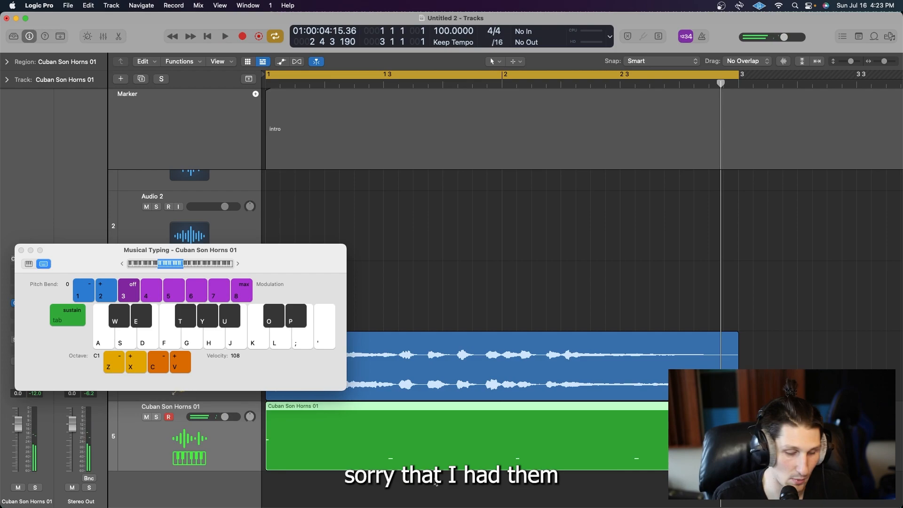
pyautogui.press('super+k')
pyautogui.click(147, 347)
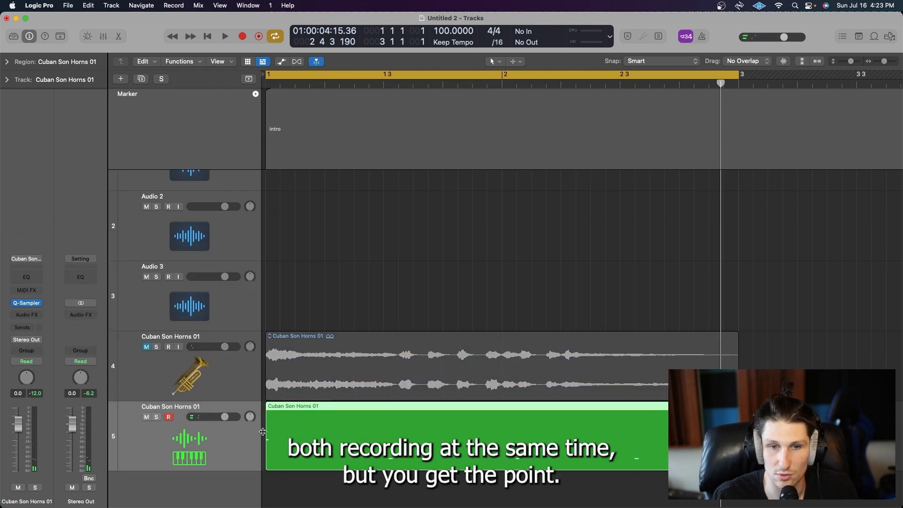
# Step: Open the recorded horn region in the Piano Roll and quantize its four notes to 1/16, keeping the project window at full size
pyautogui.doubleClick(292, 437)
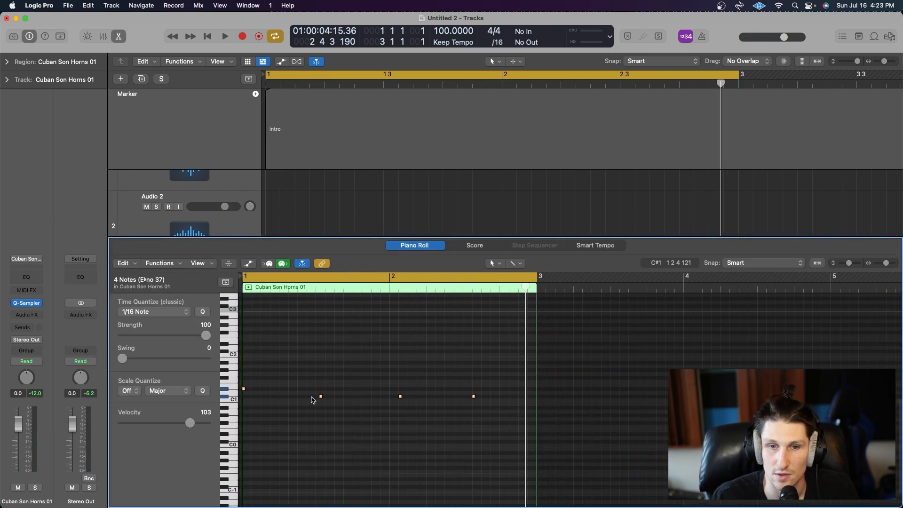
pyautogui.press('super+w')
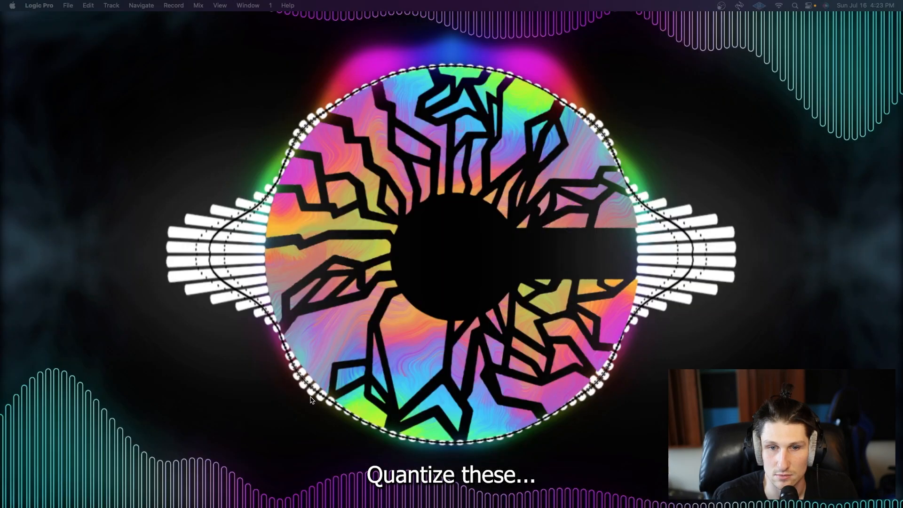
pyautogui.moveTo(0, 100); pyautogui.dragTo(141, 91)
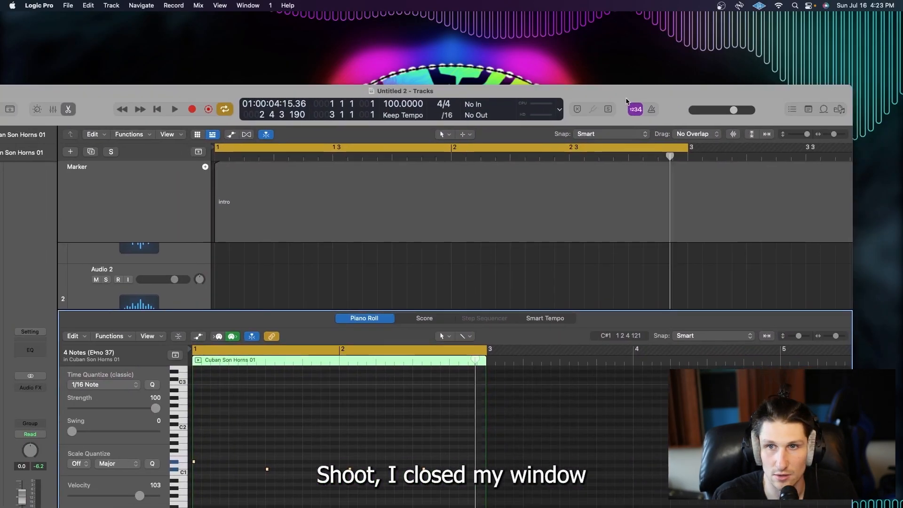
pyautogui.doubleClick(486, 93)
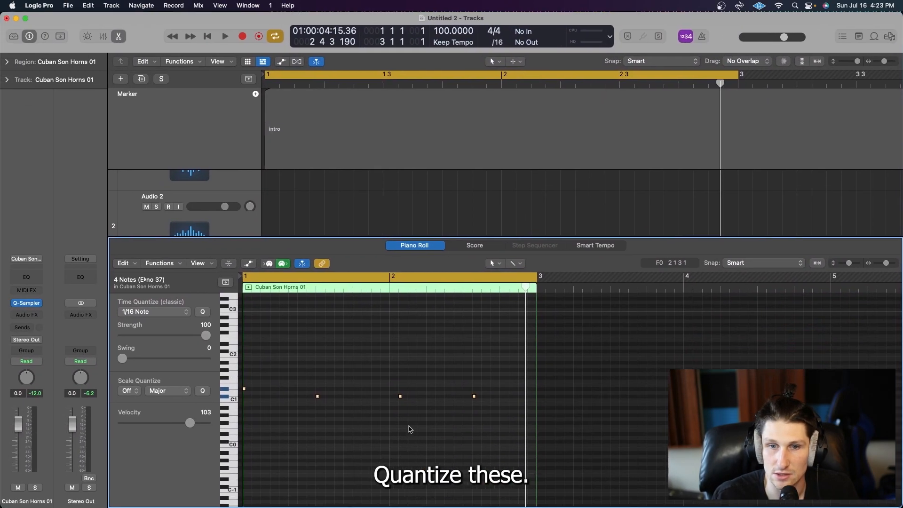
# Step: Play back the quantized horn region and stop near the end of bar 2
pyautogui.press('space')
pyautogui.scroll(4, 409, 426)
pyautogui.click(410, 427)
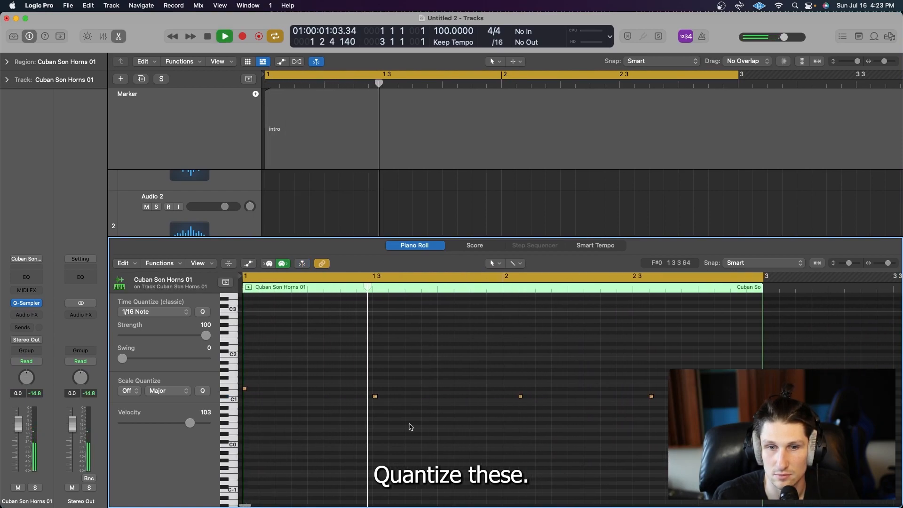
pyautogui.scroll(-2, 410, 426)
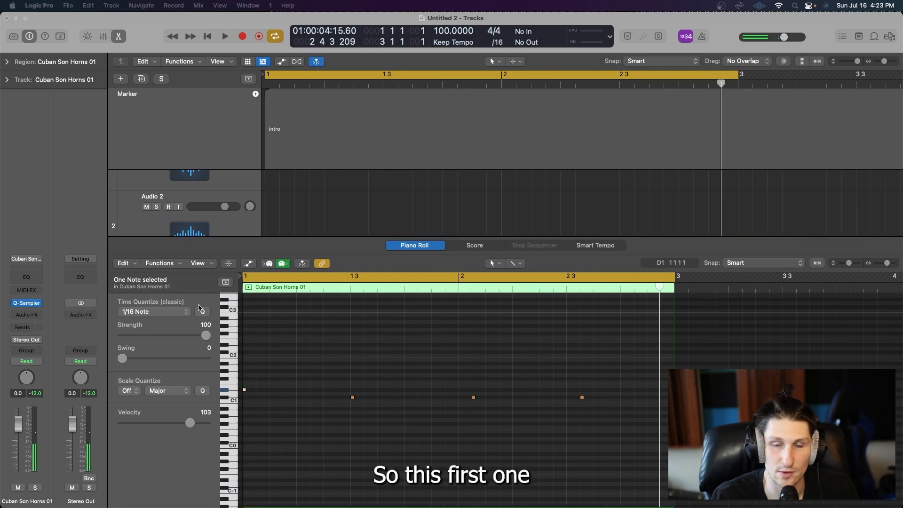
# Step: Show the Quick Sampler window with its slices alongside the Piano Roll of the recorded horn region
pyautogui.moveTo(554, 506); pyautogui.dragTo(627, 71)
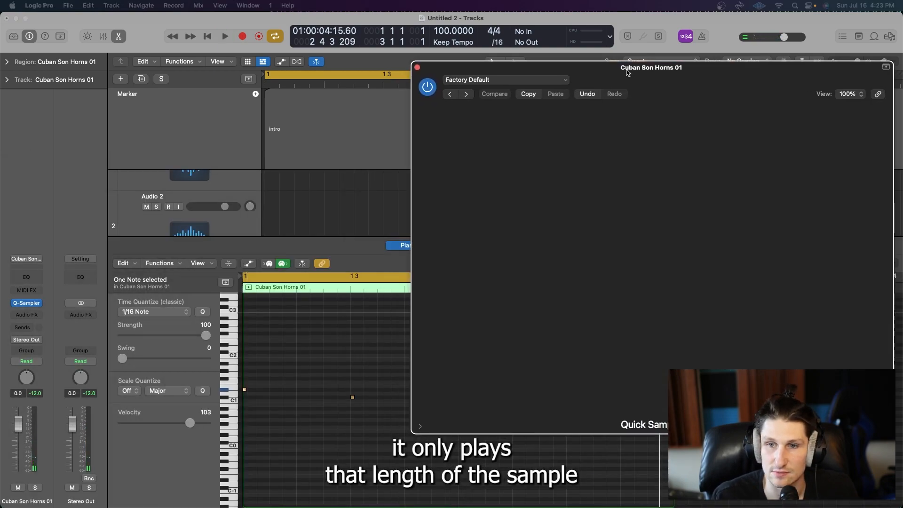
pyautogui.click(252, 398)
pyautogui.scroll(3, 245, 391)
pyautogui.hscroll(-3, 252, 393)
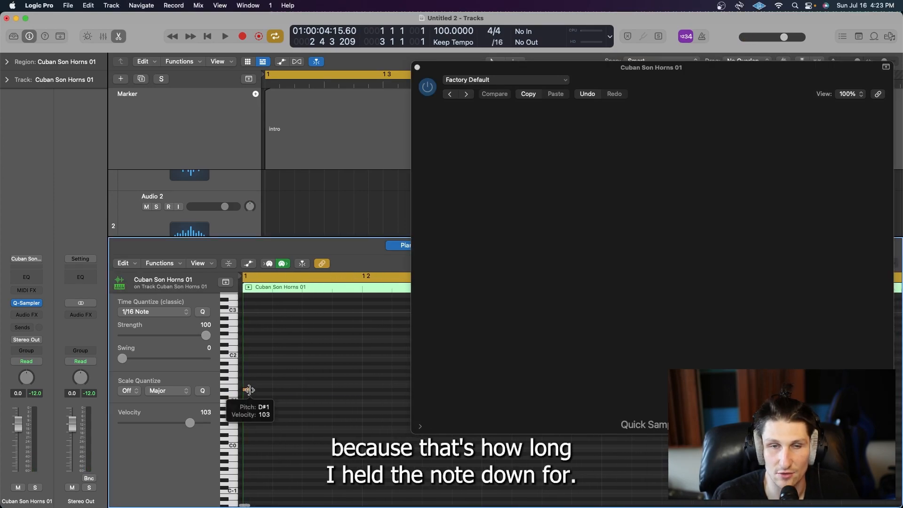
pyautogui.click(416, 68)
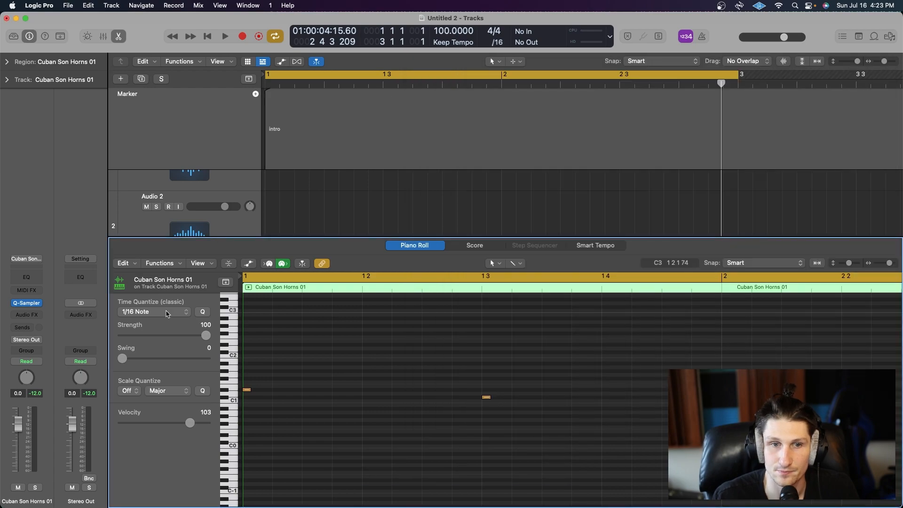
pyautogui.press('e')
pyautogui.press('v')
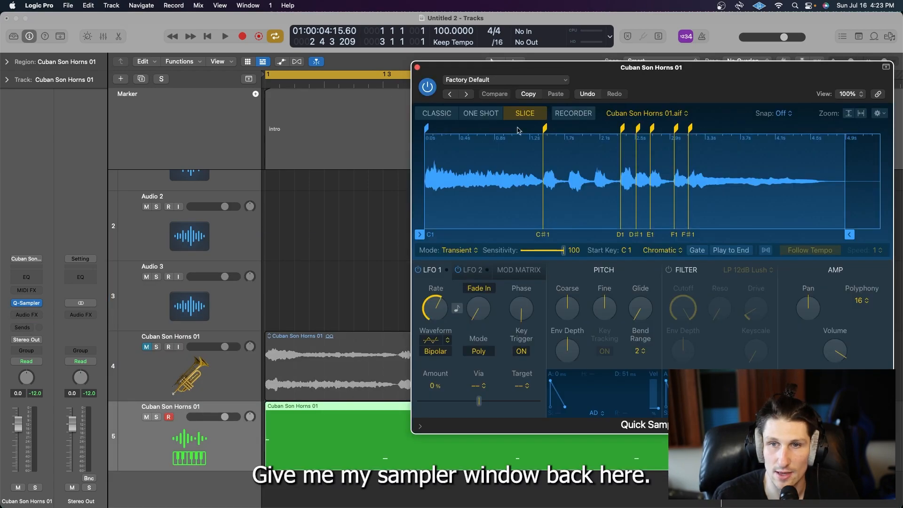
pyautogui.press('e')
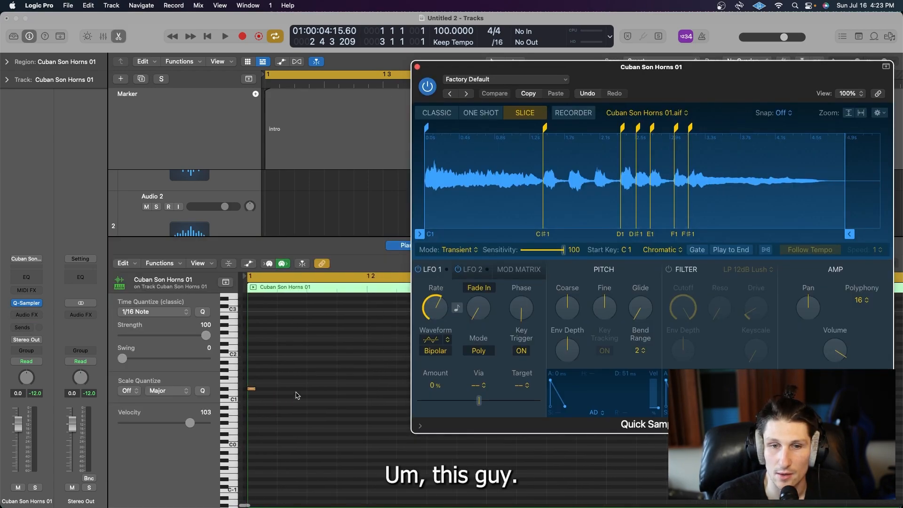
# Step: Audition the first recorded note and move it down to C1 in the Piano Roll
pyautogui.click(247, 390)
pyautogui.click(247, 391)
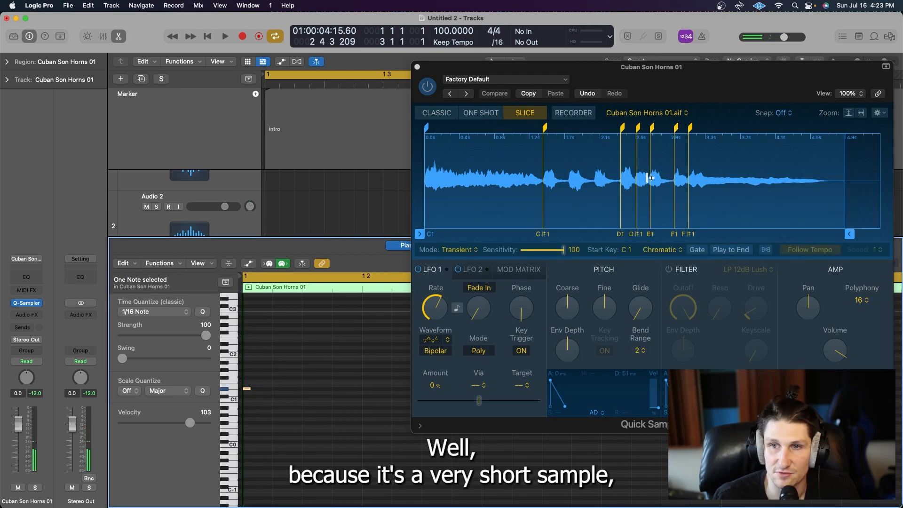
pyautogui.moveTo(249, 392); pyautogui.dragTo(248, 400)
pyautogui.click(248, 400)
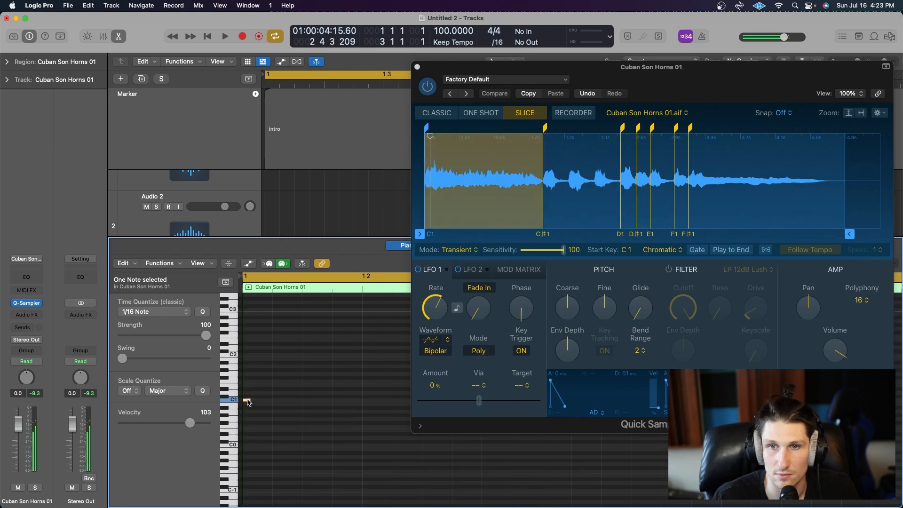
# Step: Audition the C1 note and lengthen it to just past beat 2 of bar 1
pyautogui.click(247, 401)
pyautogui.click(270, 412)
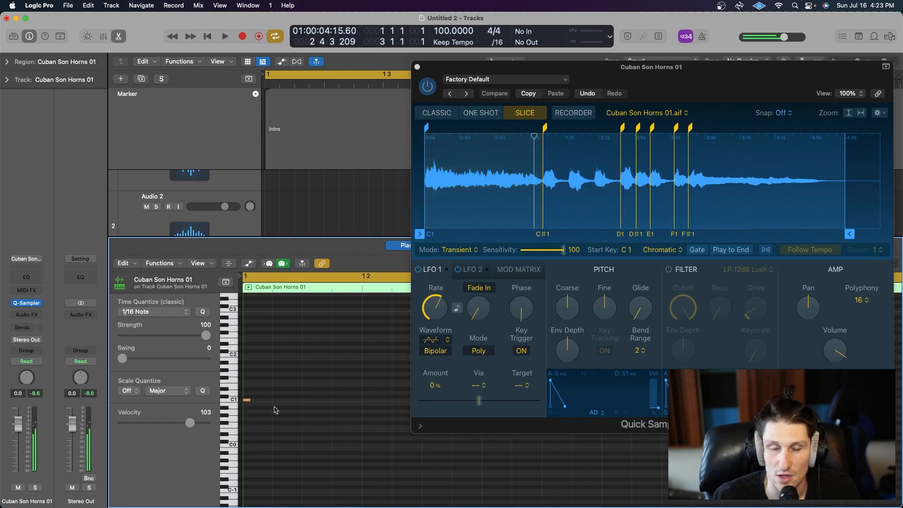
pyautogui.click(249, 399)
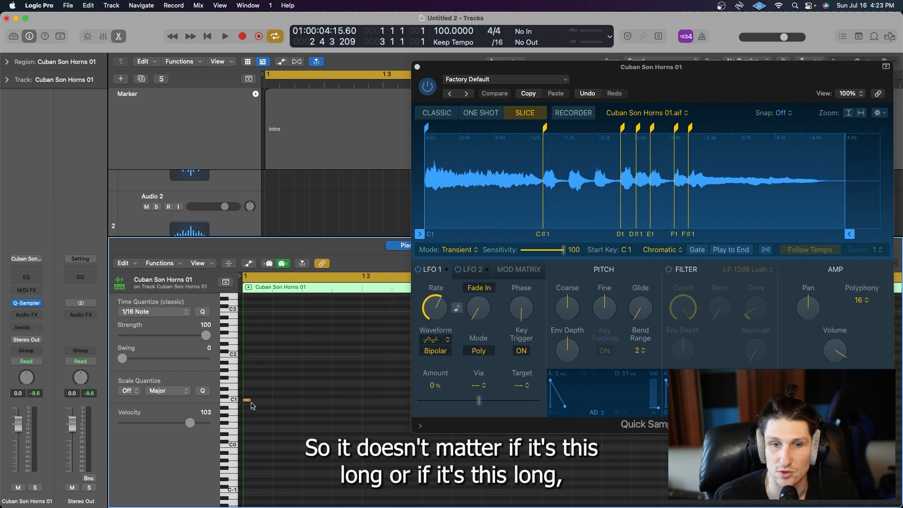
pyautogui.moveTo(248, 400); pyautogui.dragTo(381, 400)
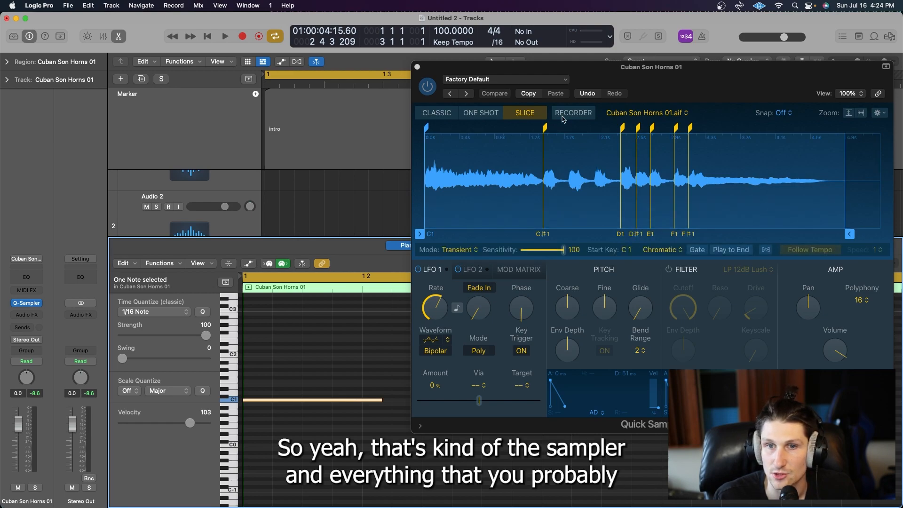
# Step: Close the Quick Sampler window and the Piano Roll, and select both Cuban Son Horns 01 tracks
pyautogui.click(417, 67)
pyautogui.press('p')
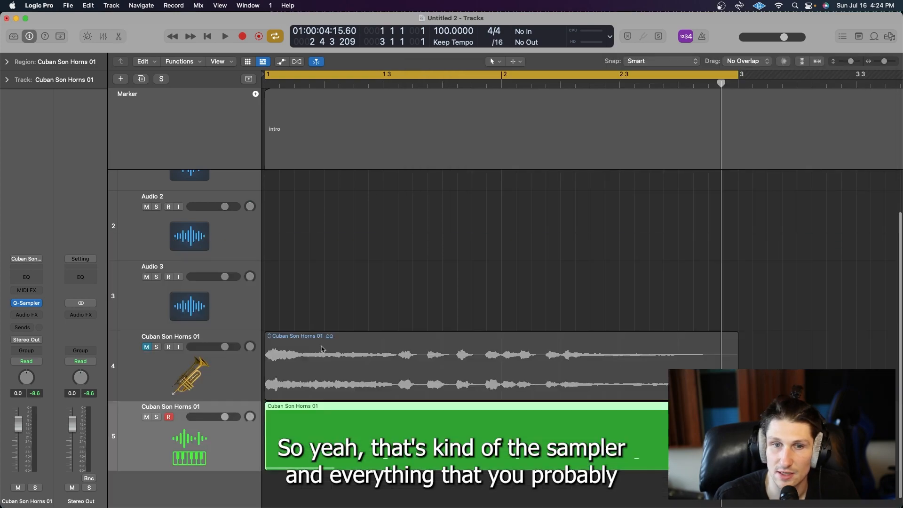
pyautogui.scroll(-5, 322, 350)
pyautogui.click(302, 312)
pyautogui.scroll(-5, 302, 312)
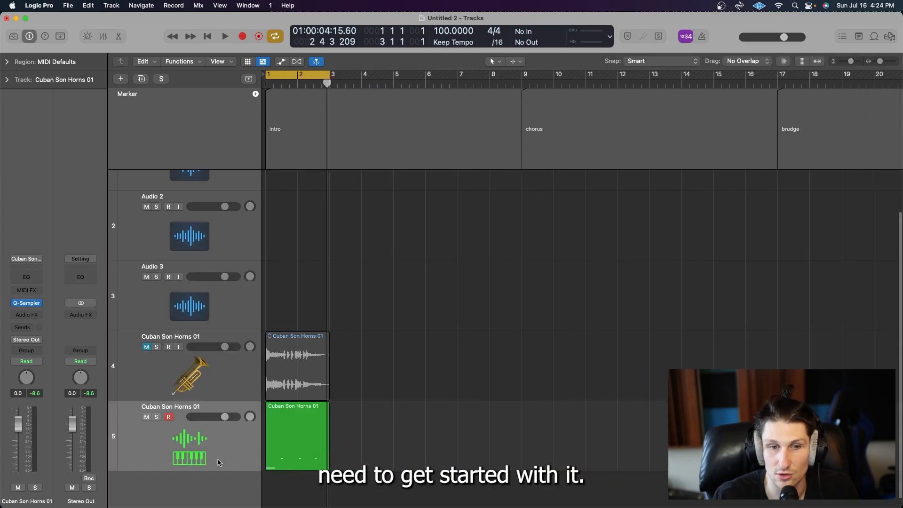
pyautogui.keyDown('shift'); pyautogui.click(222, 395); pyautogui.keyUp('shift')
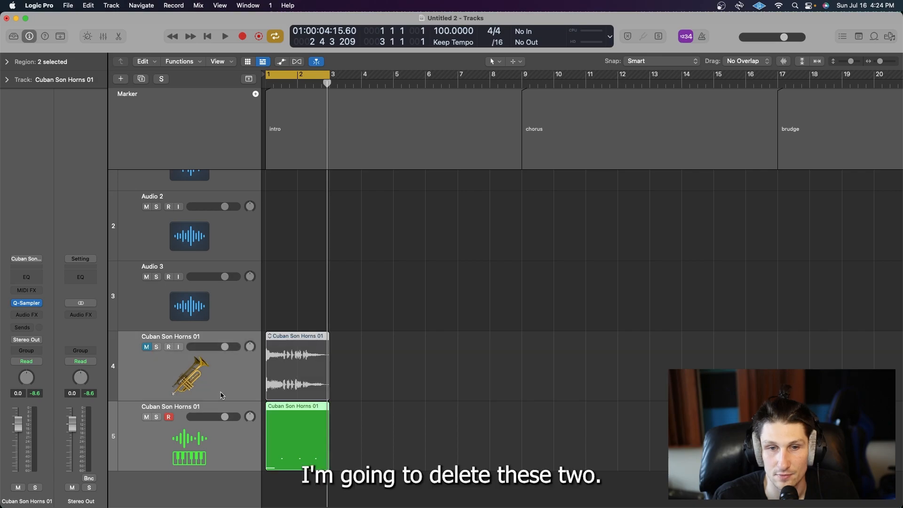